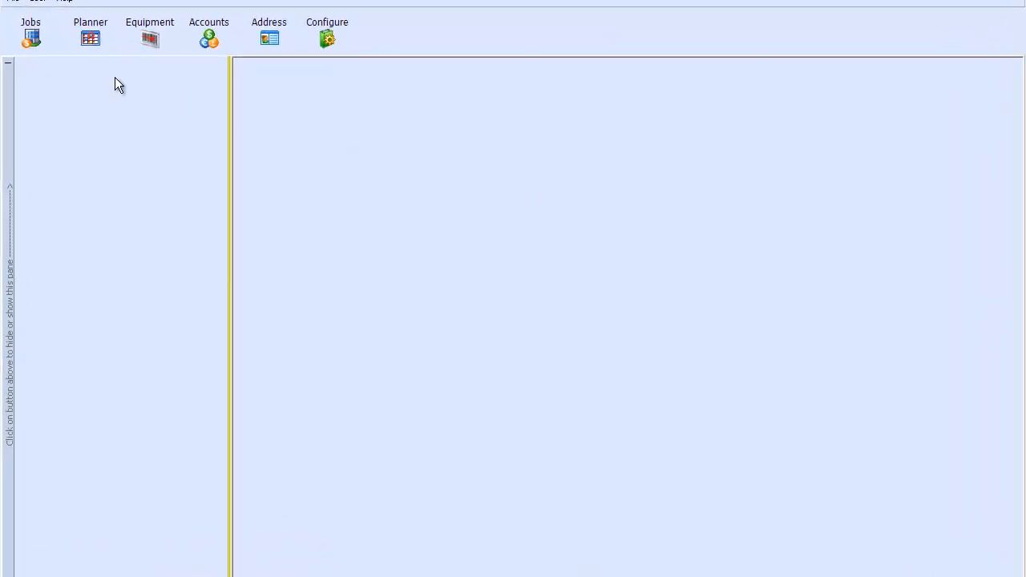
Step: Show the Jobs view listing existing jobs, with job J1096's equipment list beneath
left_click(42, 40)
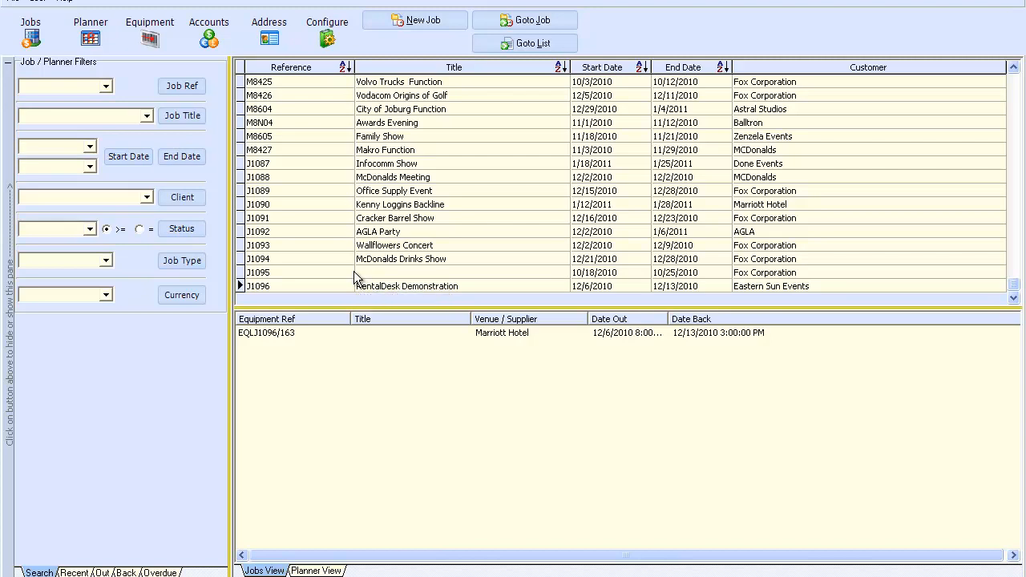
left_click(74, 572)
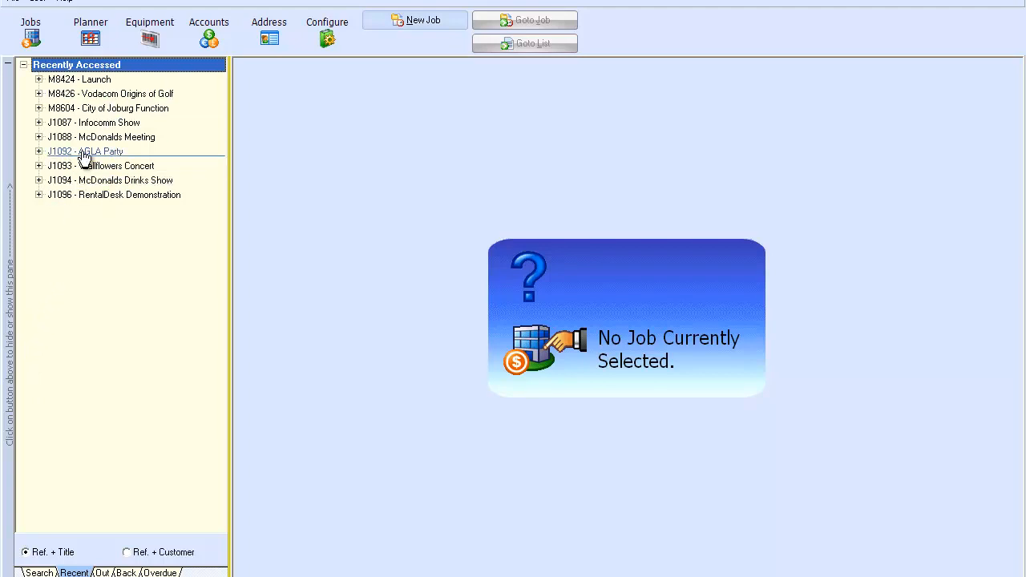
left_click(38, 152)
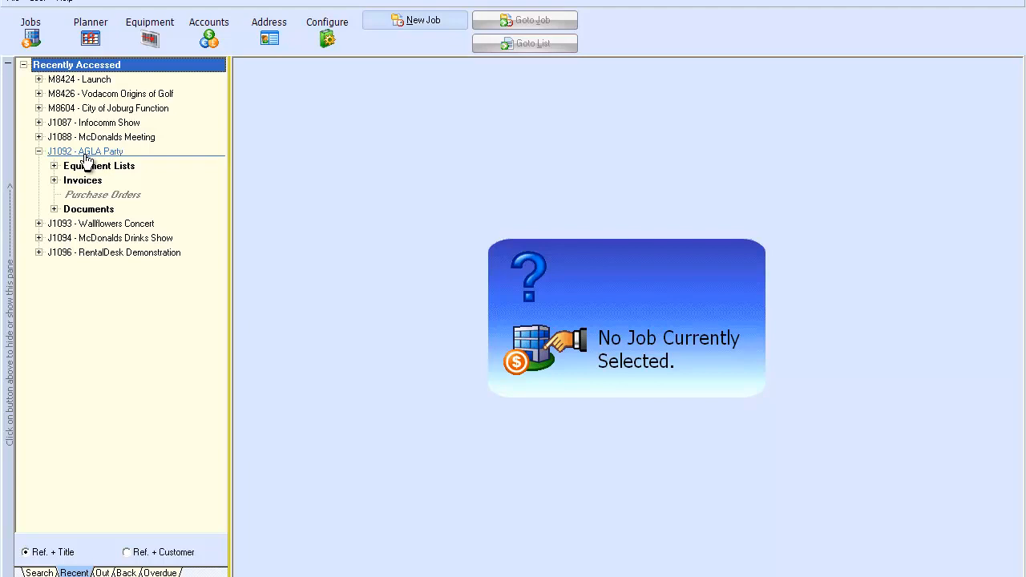
left_click(53, 166)
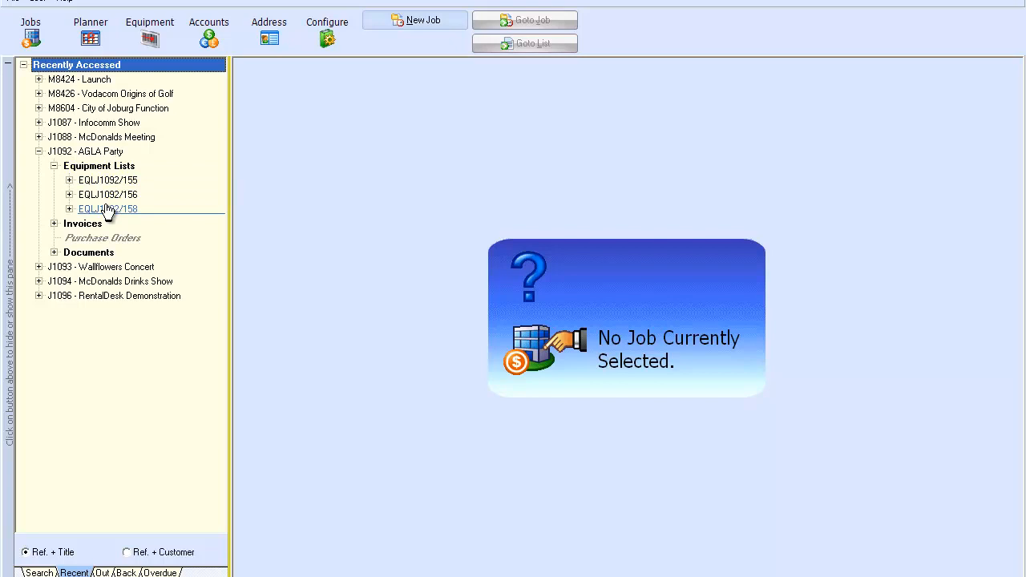
left_click(54, 224)
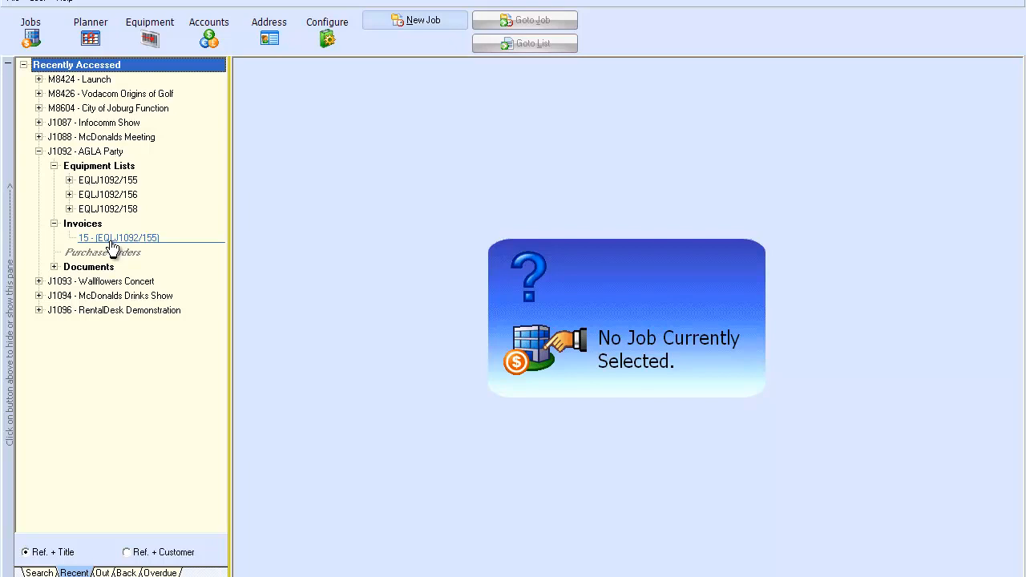
left_click(64, 268)
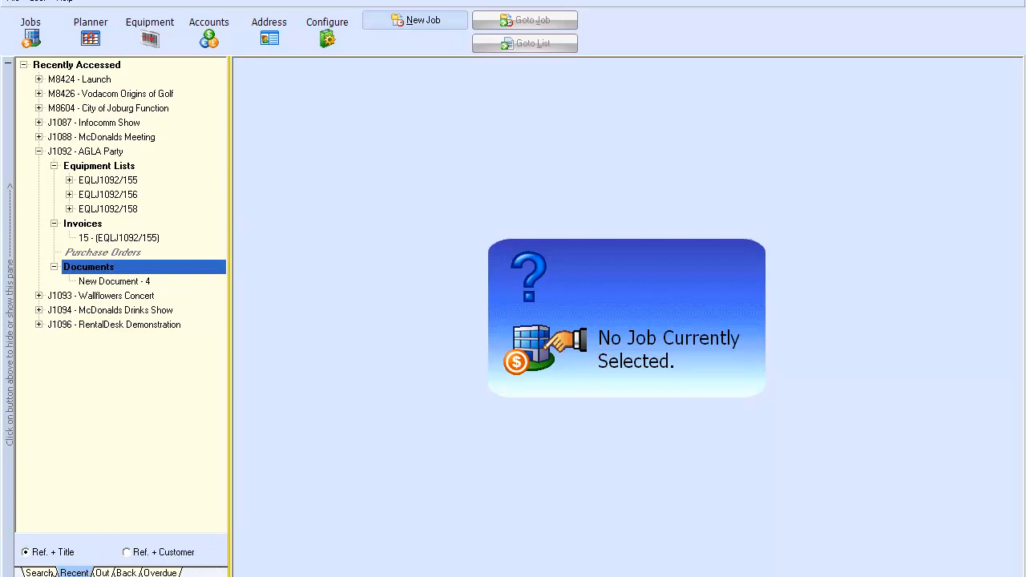
left_click(56, 571)
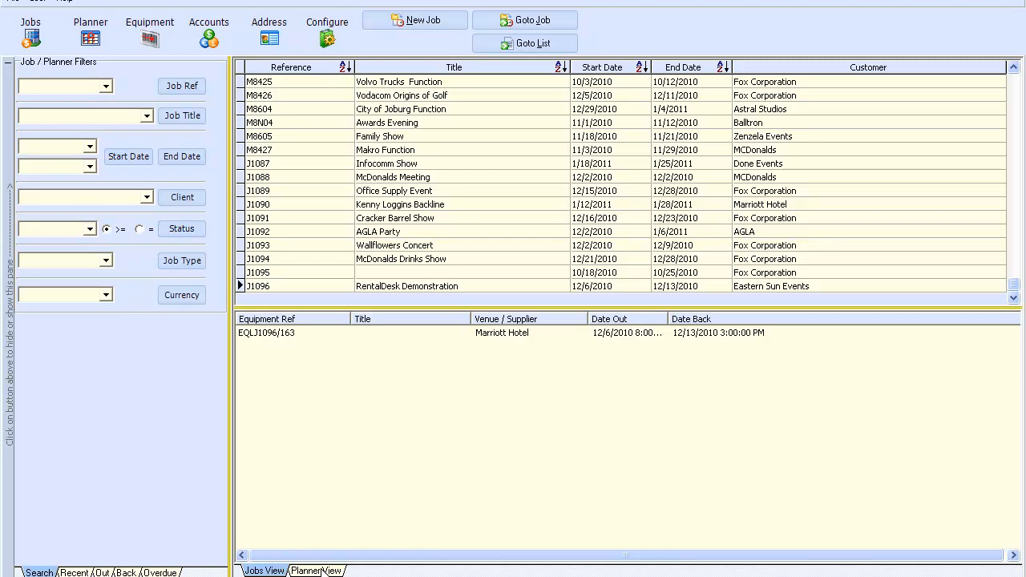
Step: Show the planner calendar narrowed to two months, December 2010 and January 2011
left_click(324, 571)
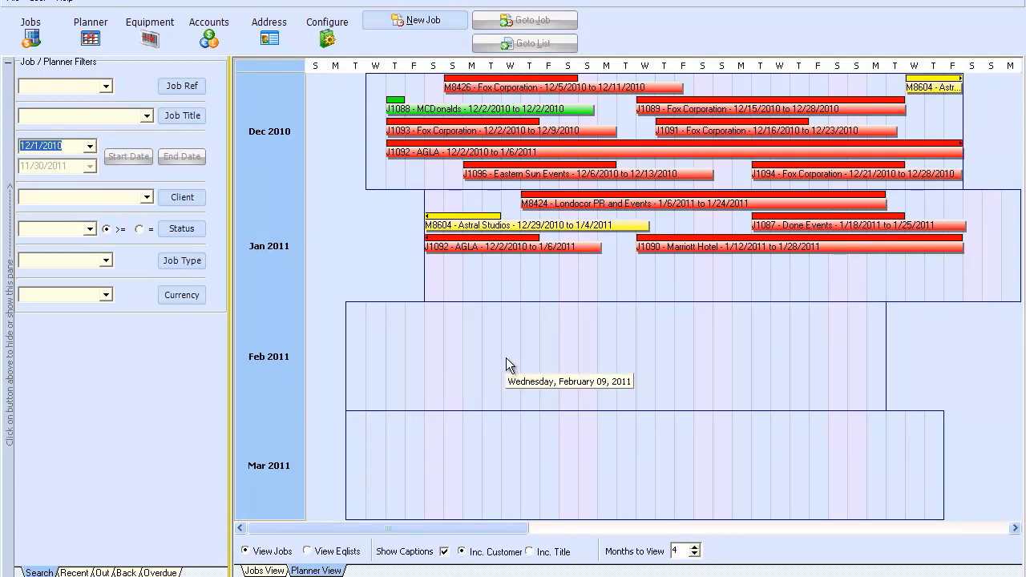
left_click(695, 555)
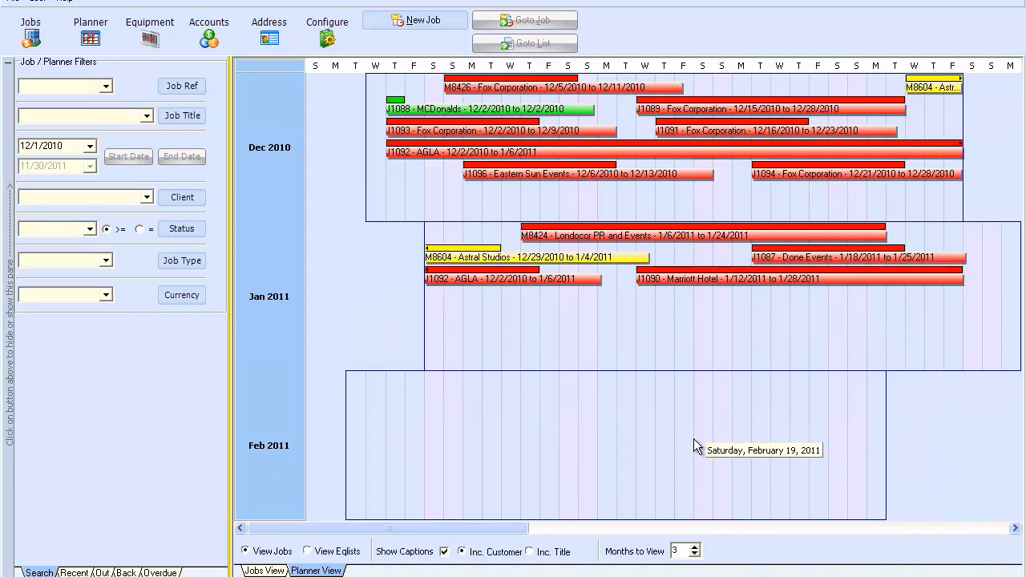
left_click(694, 555)
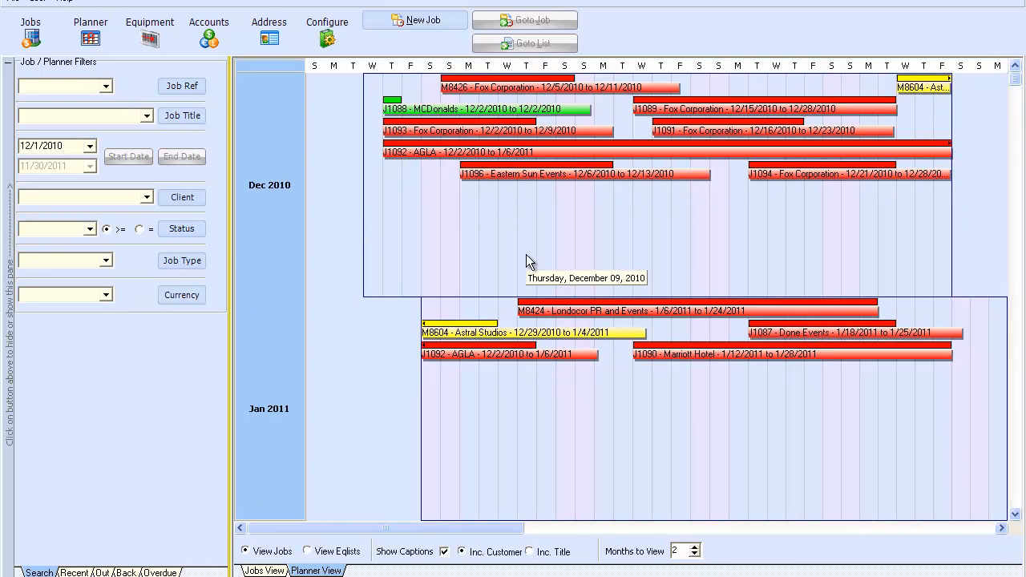
Step: Start new job J1097 with the title 'OfficeMax Rental'
left_click(413, 21)
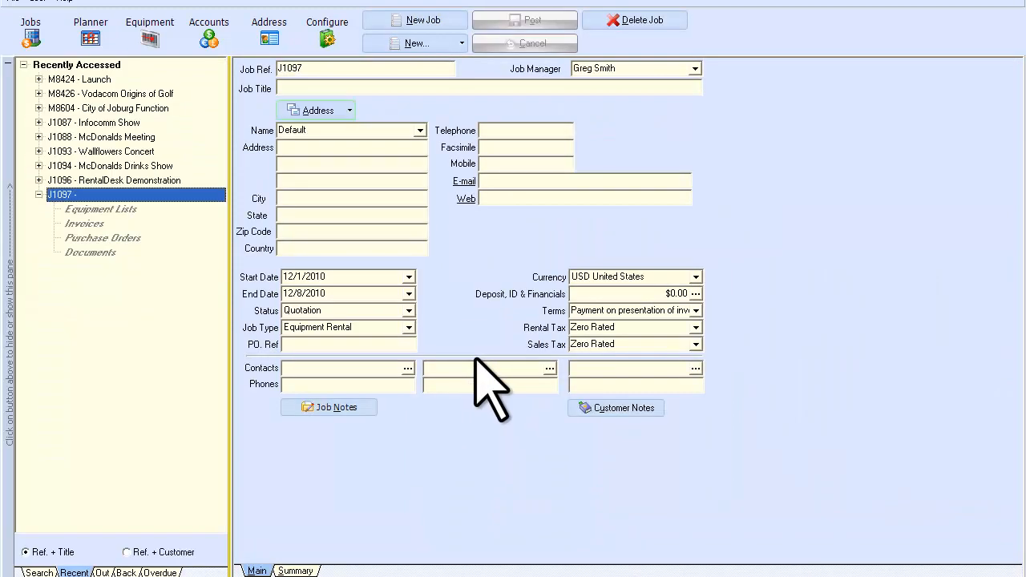
left_click_drag(311, 66, 277, 68)
left_click(318, 86)
type("Off")
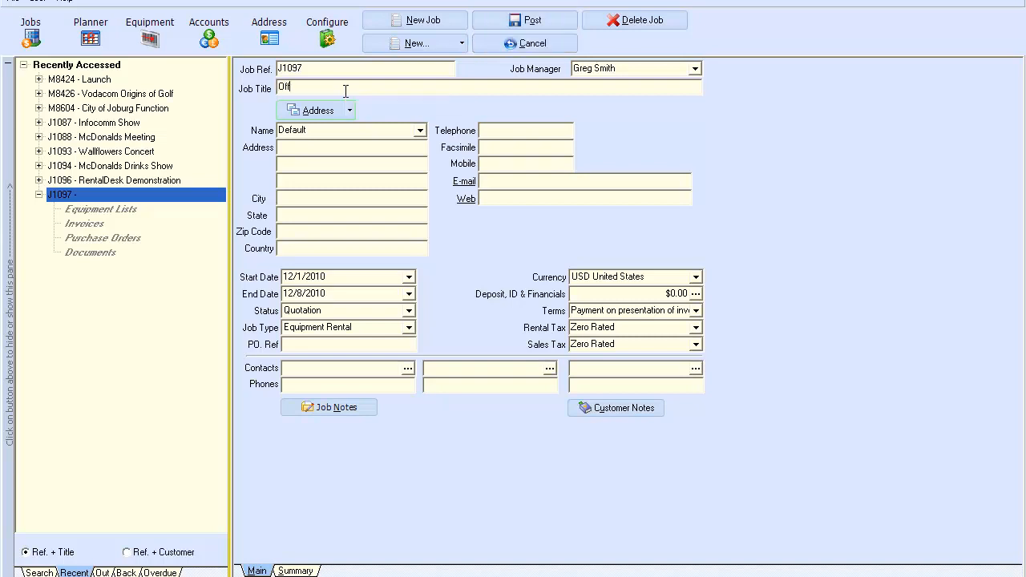
type("iceMax Rental")
Step: Choose Fox Corporation as the job's customer so its address details fill in
left_click(420, 130)
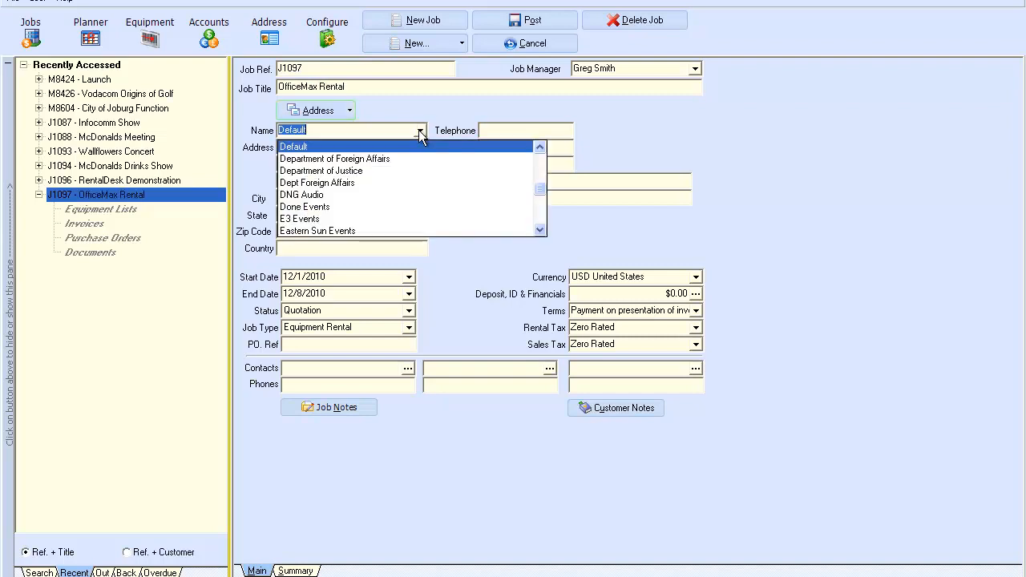
left_click(541, 228)
scroll(541, 225, "down", 3)
scroll(540, 228, "down", 3)
scroll(540, 226, "down", 1)
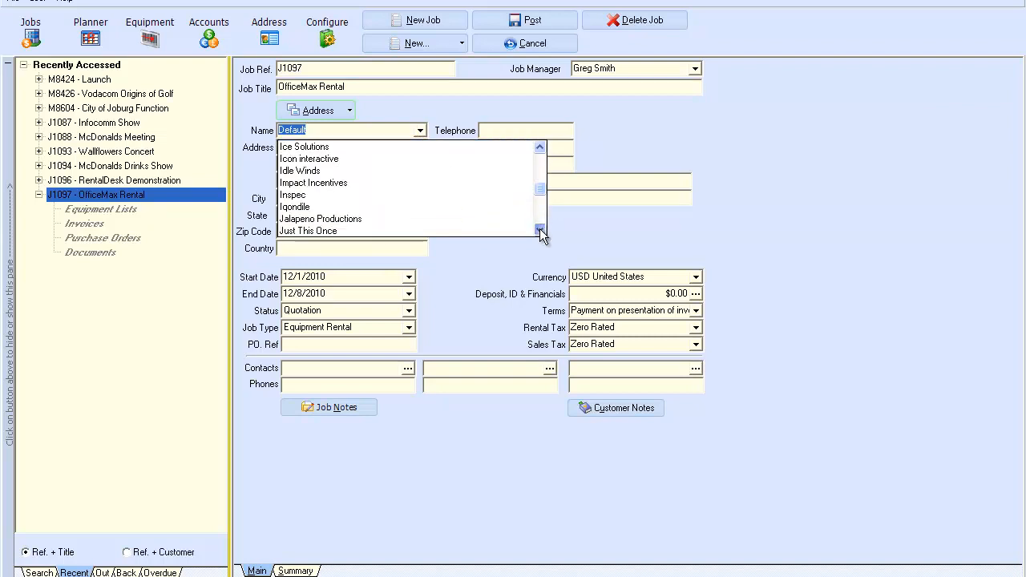
type("Fox Corporation")
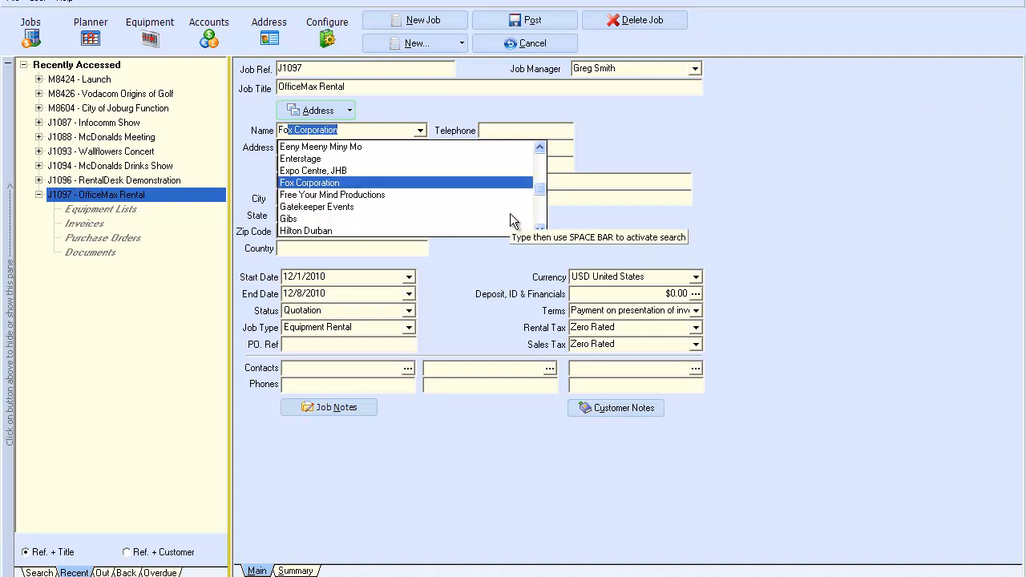
key("Return")
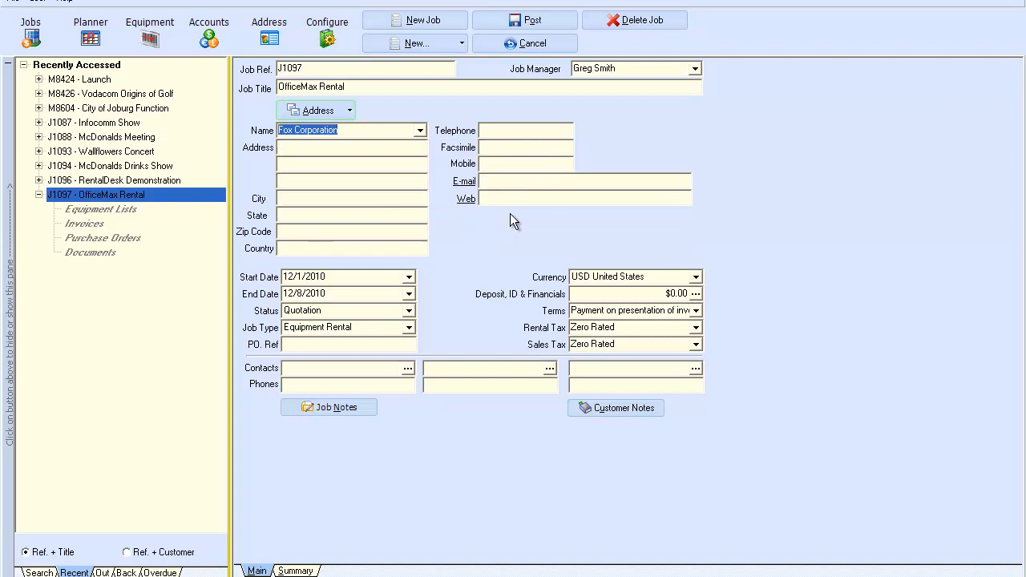
key("Tab")
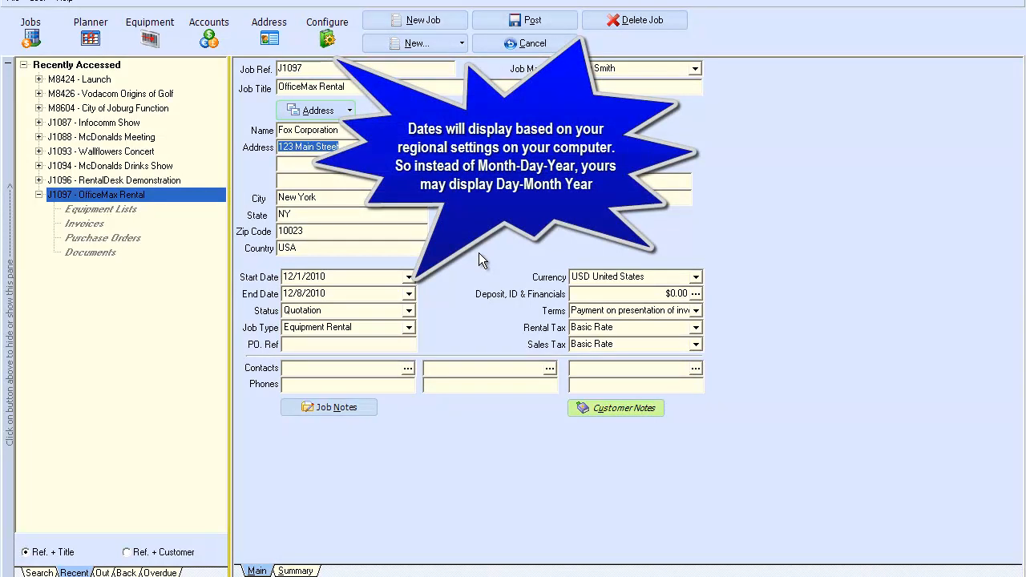
Step: Set the job's start date to 12/9/2010 and end date to 12/15/2010
left_click(409, 277)
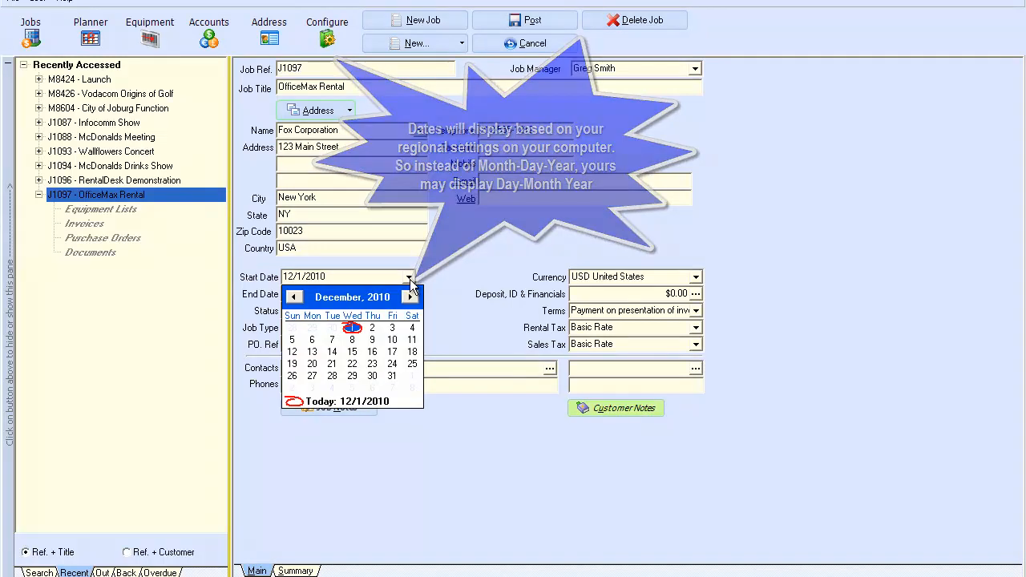
left_click(372, 340)
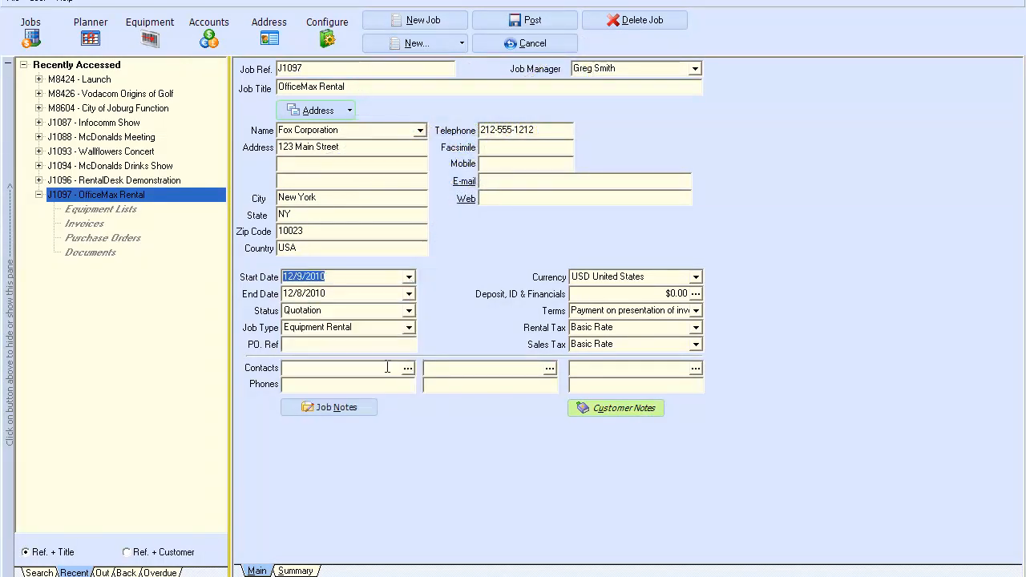
left_click(409, 294)
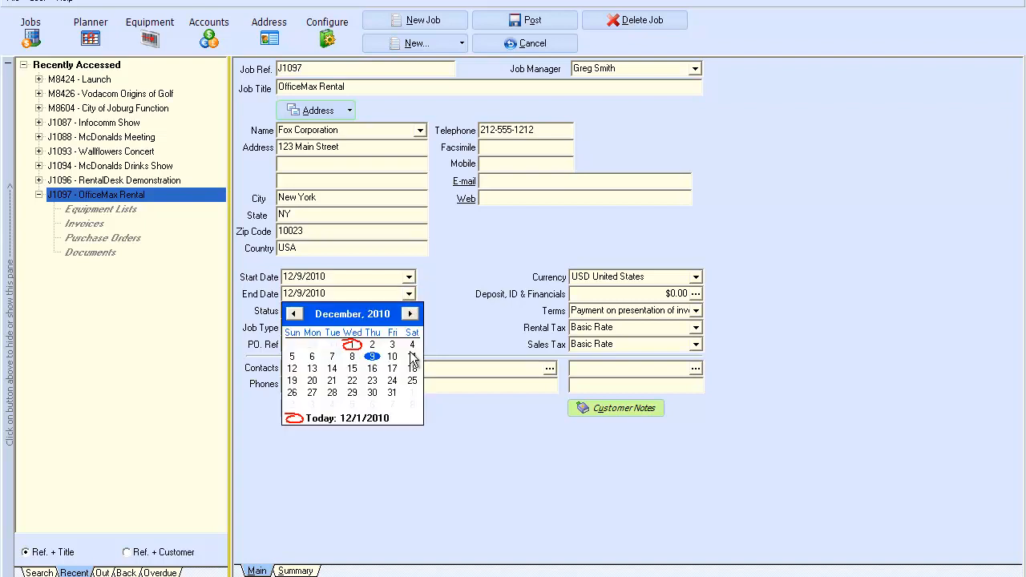
left_click(355, 372)
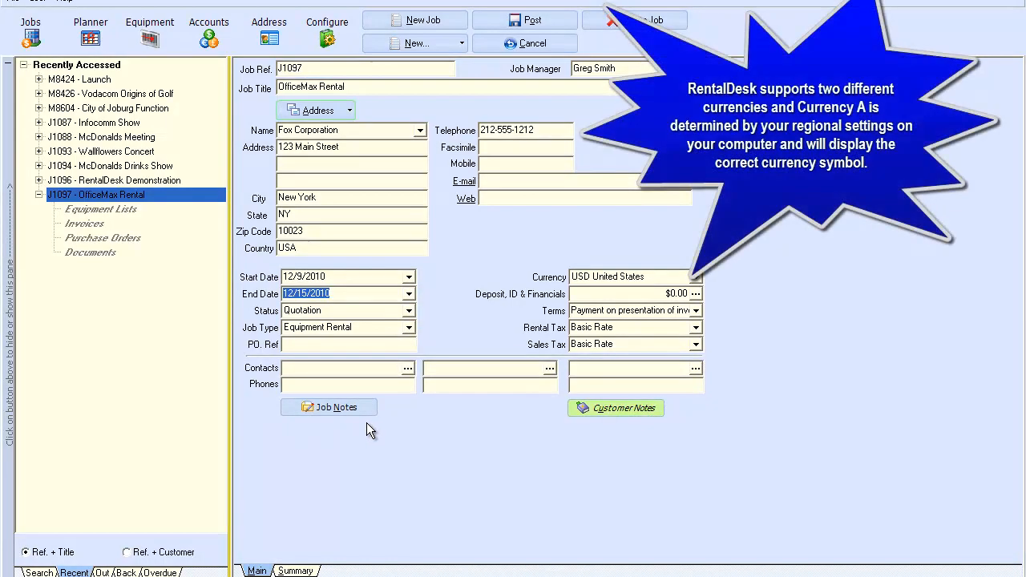
Step: Set the status to Confirmed, keep Equipment Rental as job type, and bring up the contact lookup
left_click(409, 310)
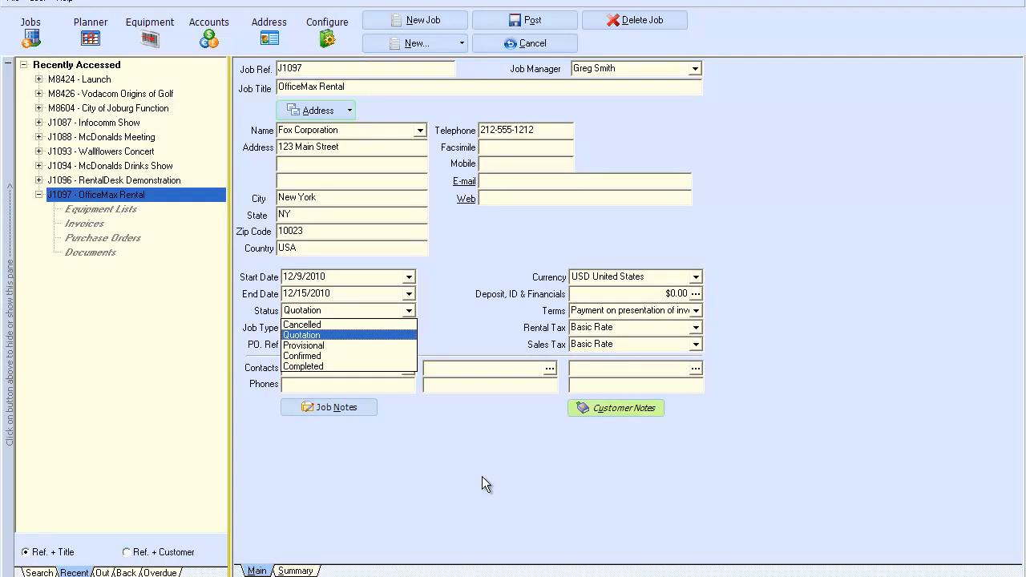
left_click(310, 356)
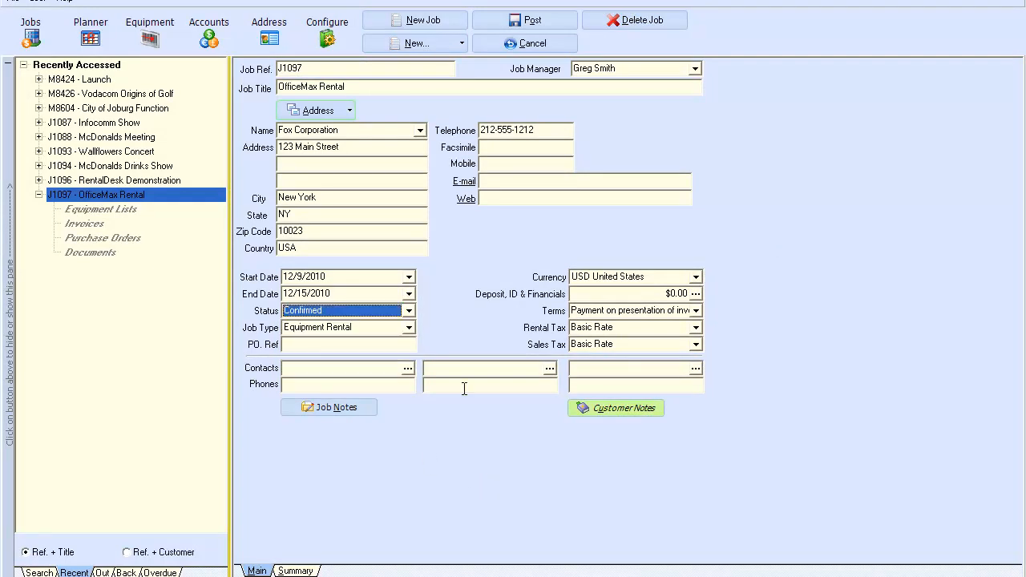
left_click(409, 327)
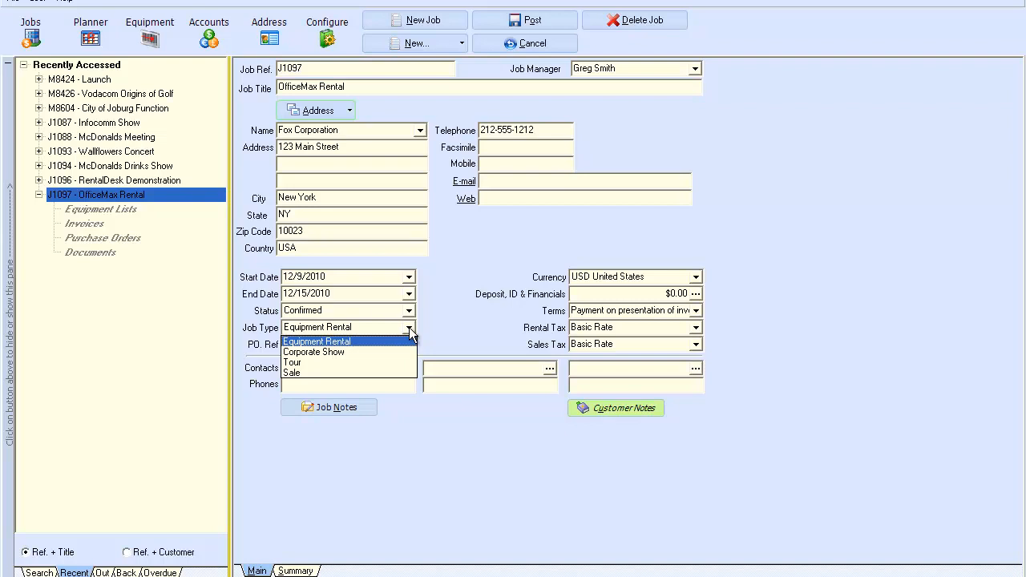
left_click(343, 342)
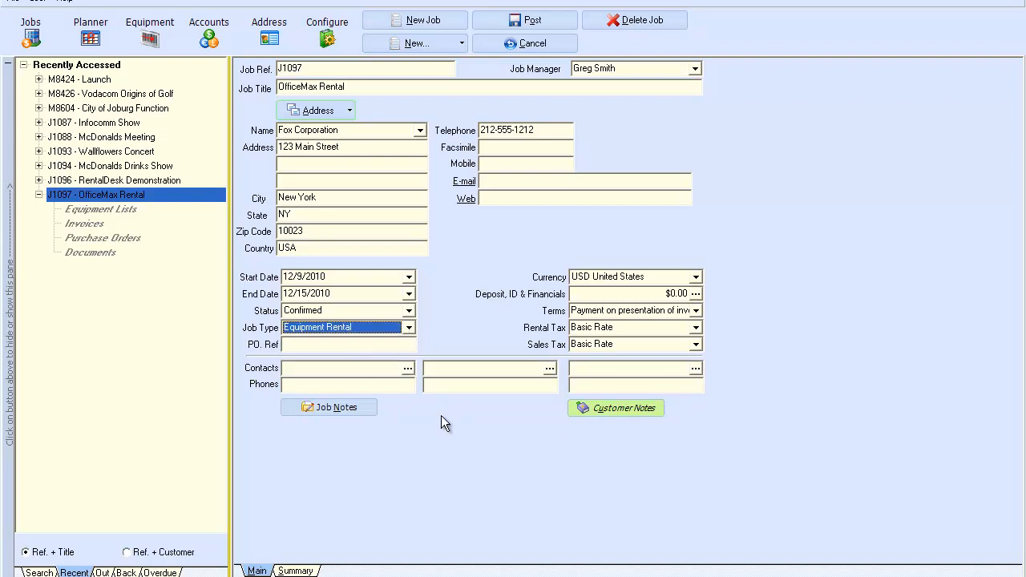
left_click(410, 369)
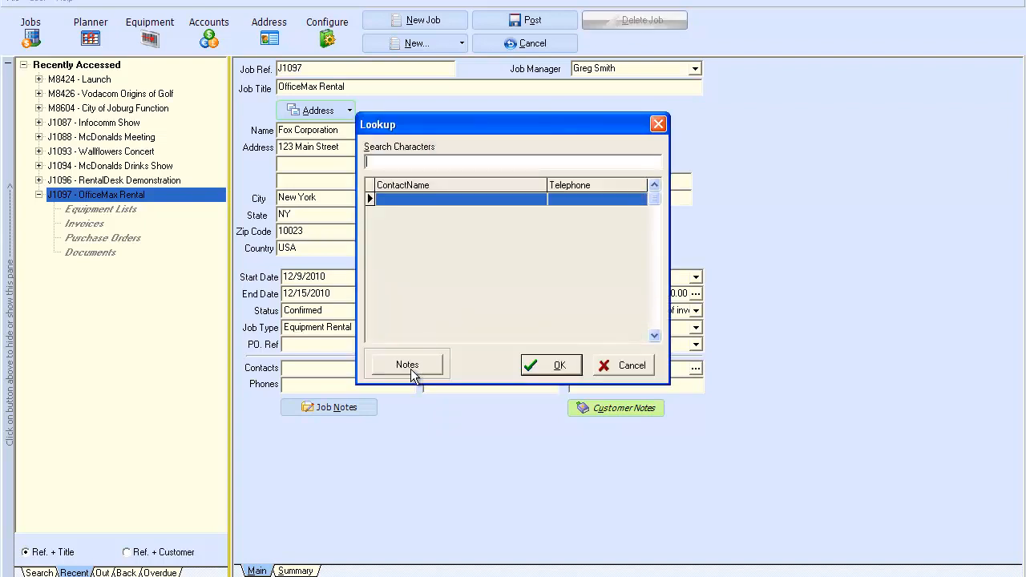
Step: Enter the job contact's name and phone number, correcting a mistyped digit
left_click(622, 365)
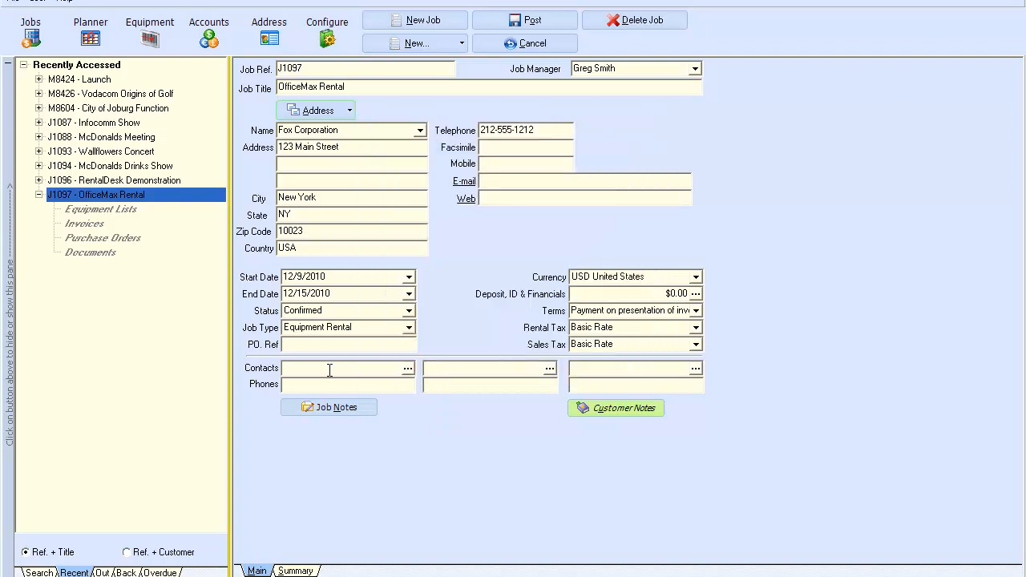
key("BackSpace")
Step: Check the customer notes, then save a job note about getting access passes from security
left_click(610, 409)
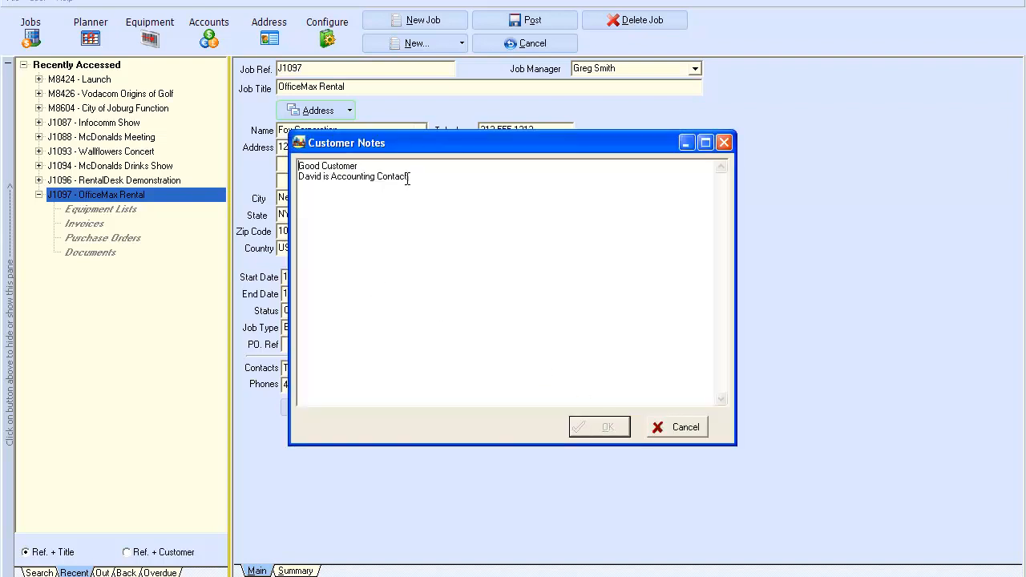
left_click(659, 429)
left_click(346, 410)
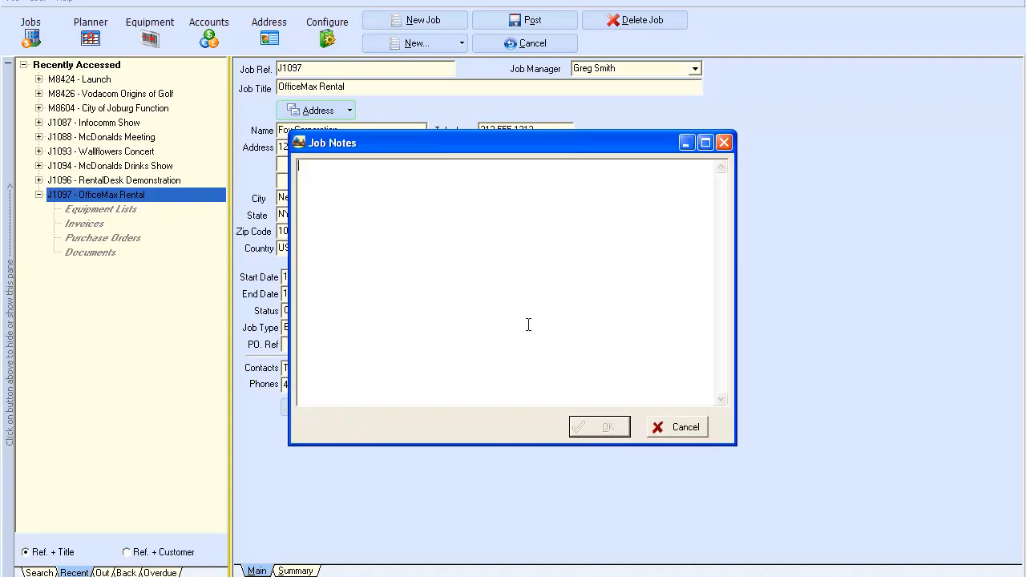
type("May")
key("BackSpace")
key("BackSpace")
key("BackSpace")
type("See Bob in Securitty for access passes")
left_click(591, 430)
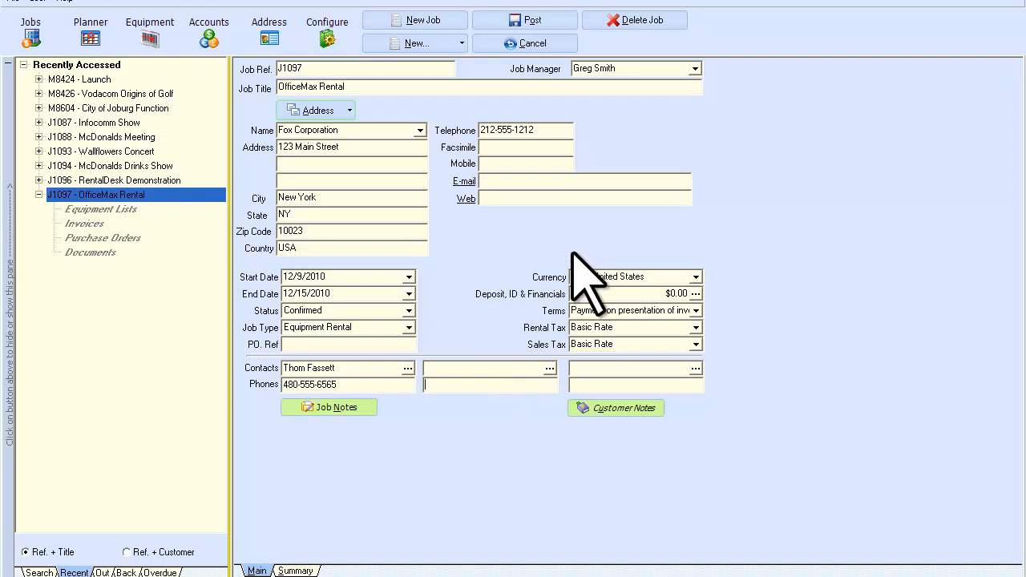
Step: Create a new equipment list for job J1097 titled 'Sound Equipment'
left_click(430, 46)
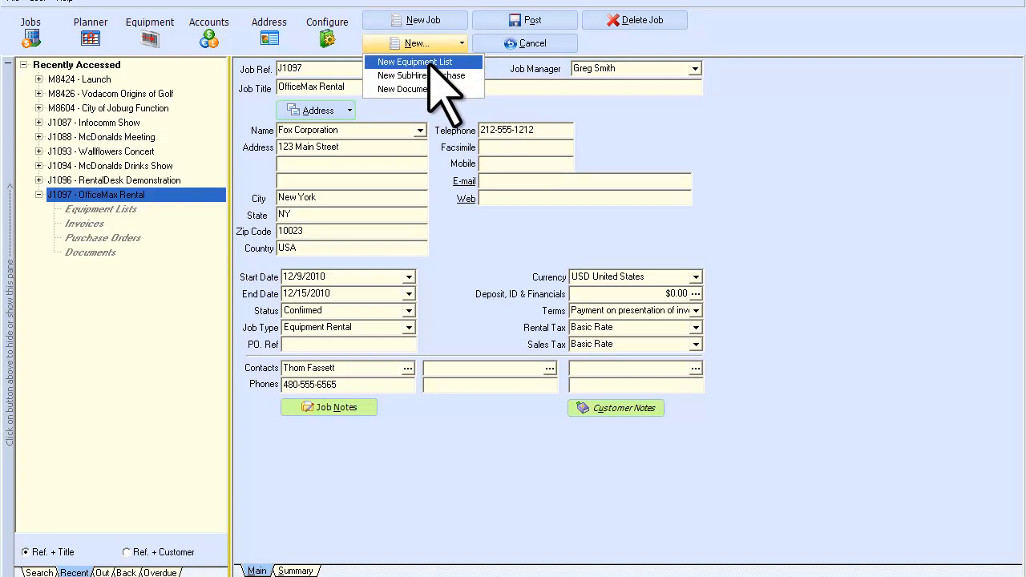
left_click(428, 62)
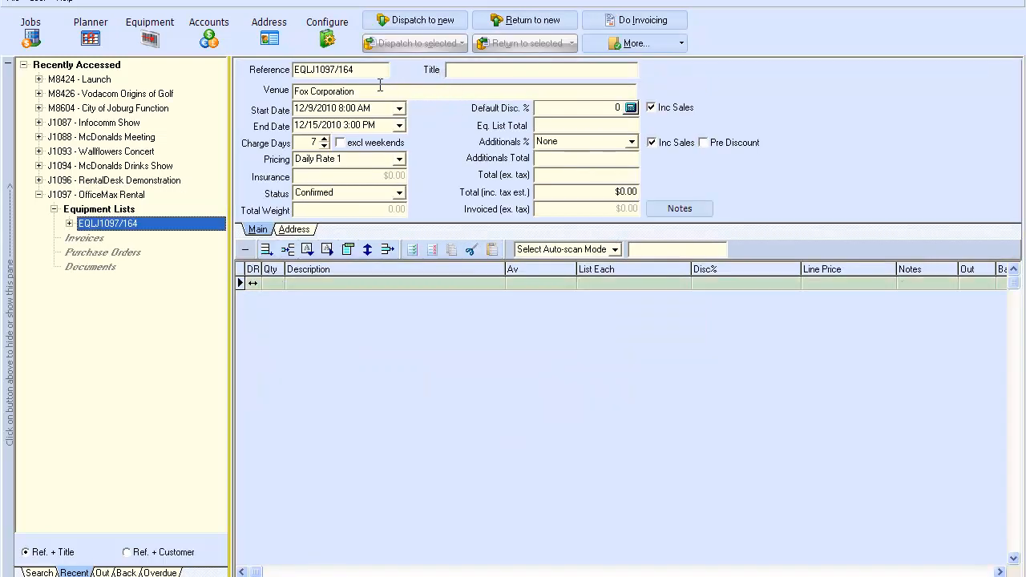
left_click_drag(357, 70, 284, 71)
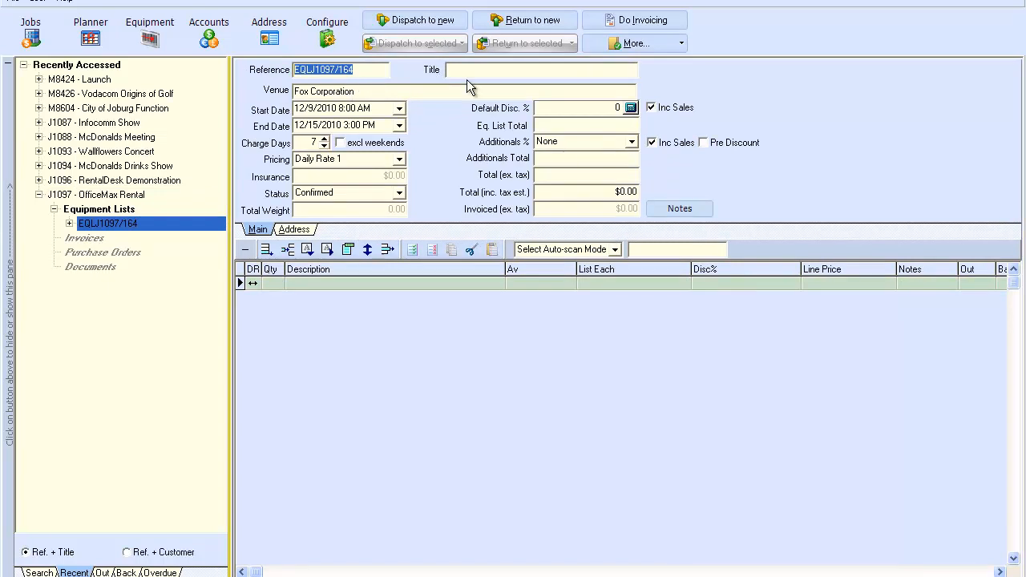
key("Tab")
type("S")
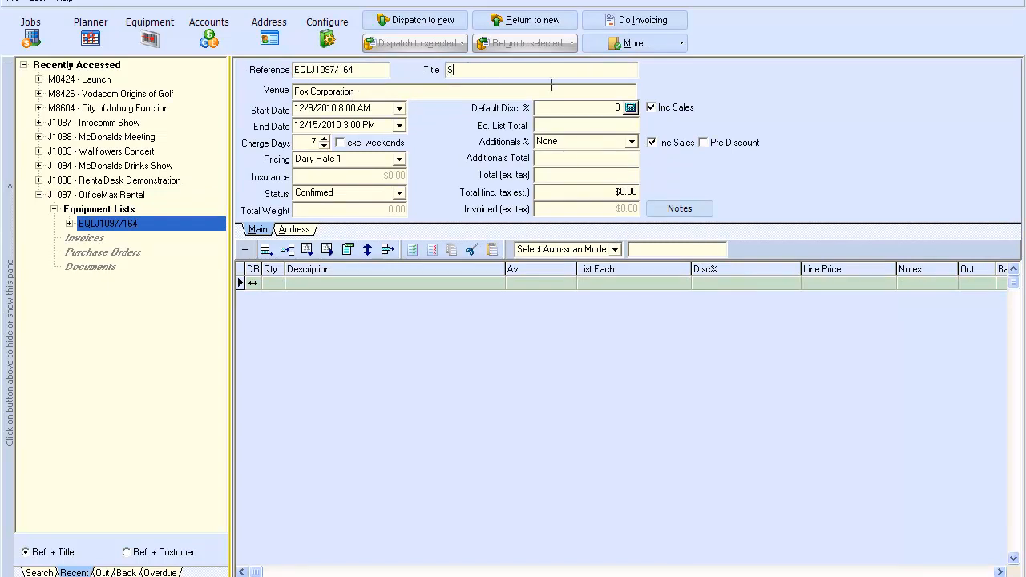
type("ound Equipment")
Step: Set the equipment list's venue to Marriott Hotel on the Address tab
left_click(365, 91)
left_click(295, 230)
left_click(422, 92)
type("Marriott Hotel")
key("space")
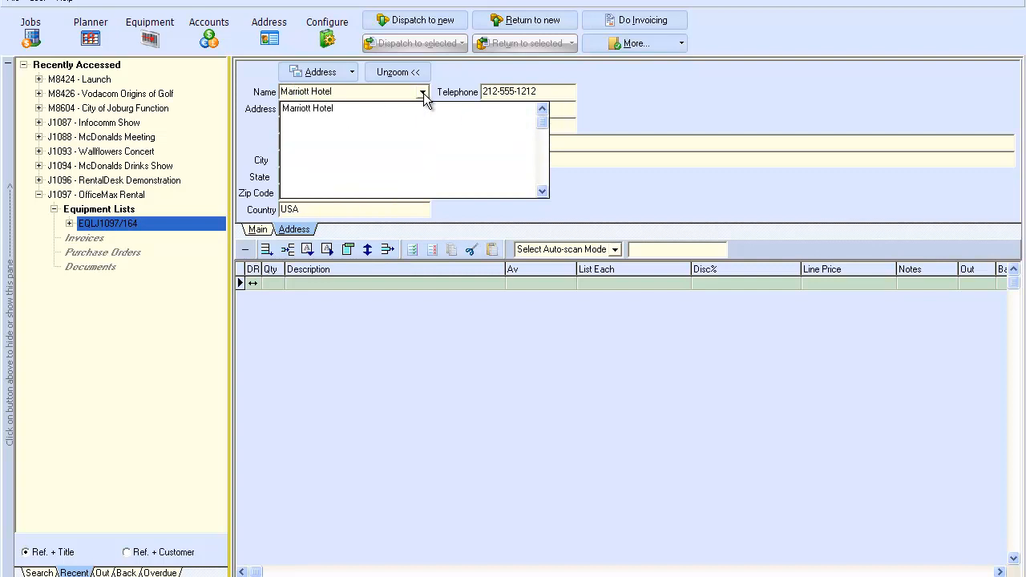
left_click(424, 93)
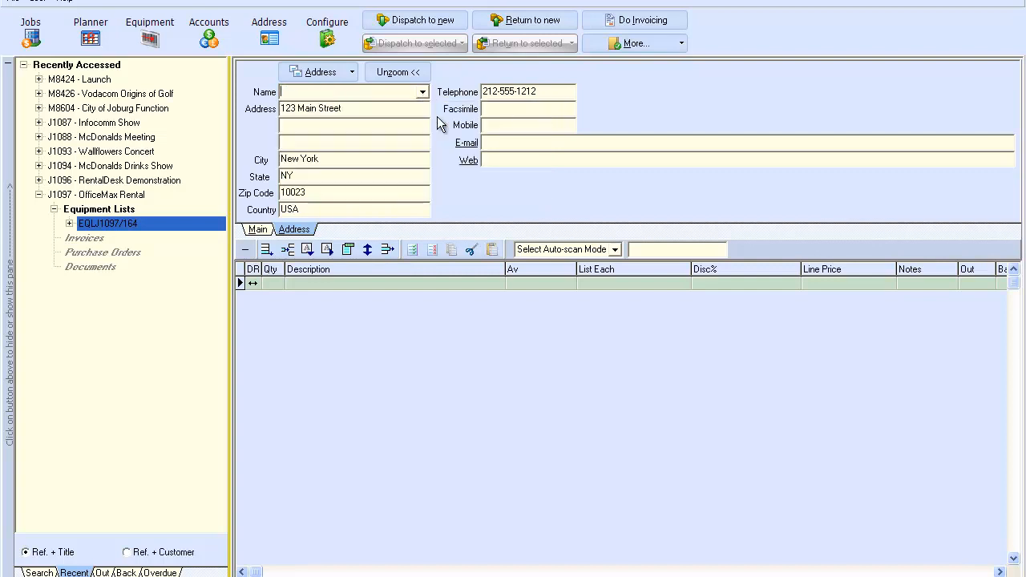
left_click(353, 139)
left_click(513, 319)
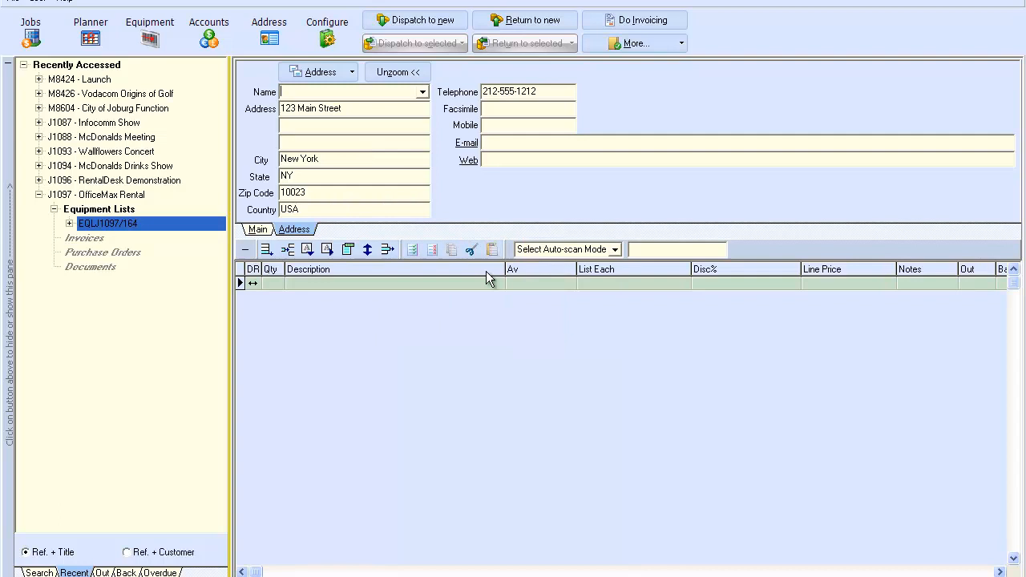
left_click(424, 93)
left_click(385, 109)
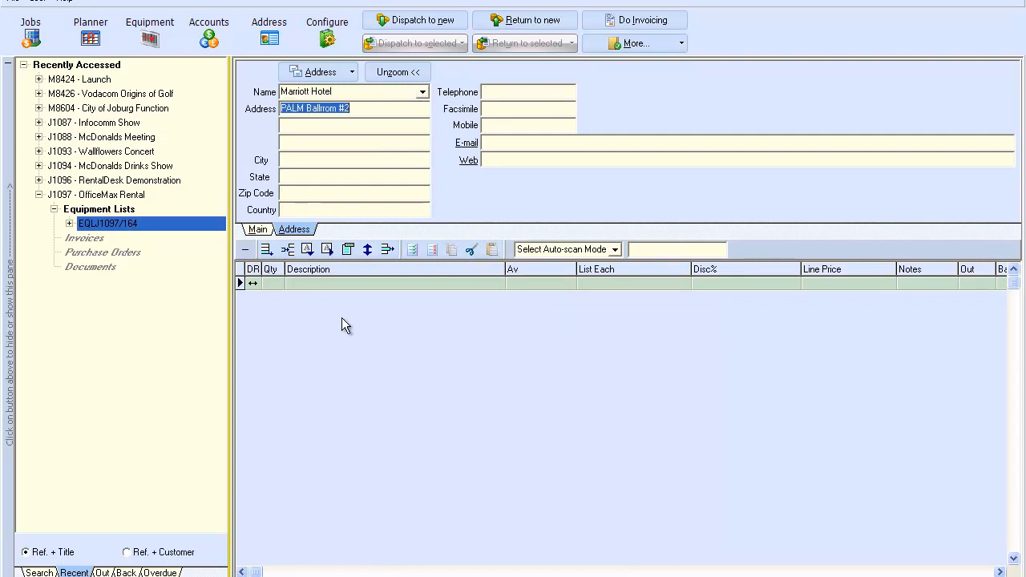
left_click(258, 230)
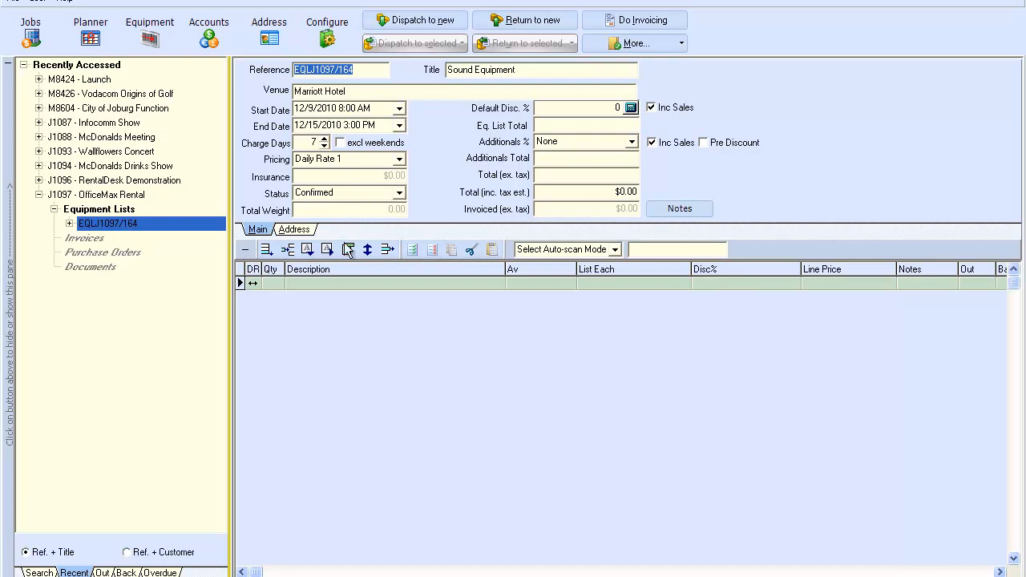
Step: Add a blank equipment line and open the catalogue, checking the T-Bar 4 way's availability
left_click(265, 250)
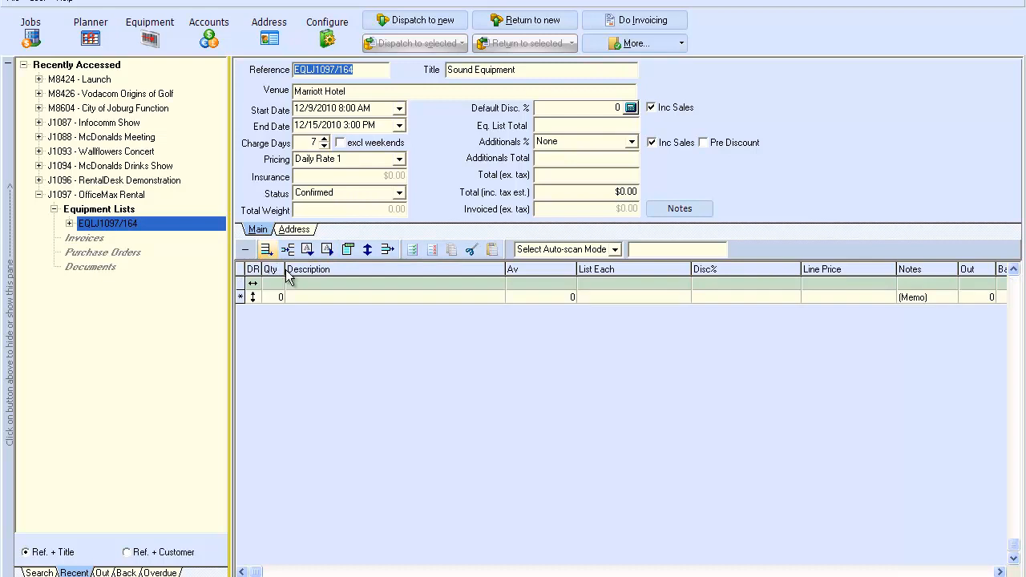
left_click(326, 295)
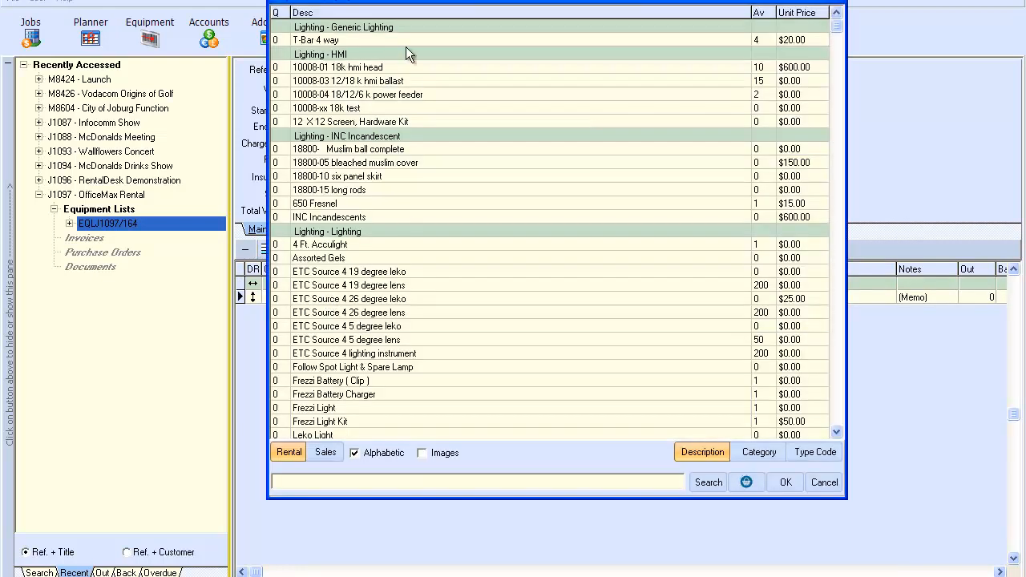
left_click_drag(425, 4, 517, 6)
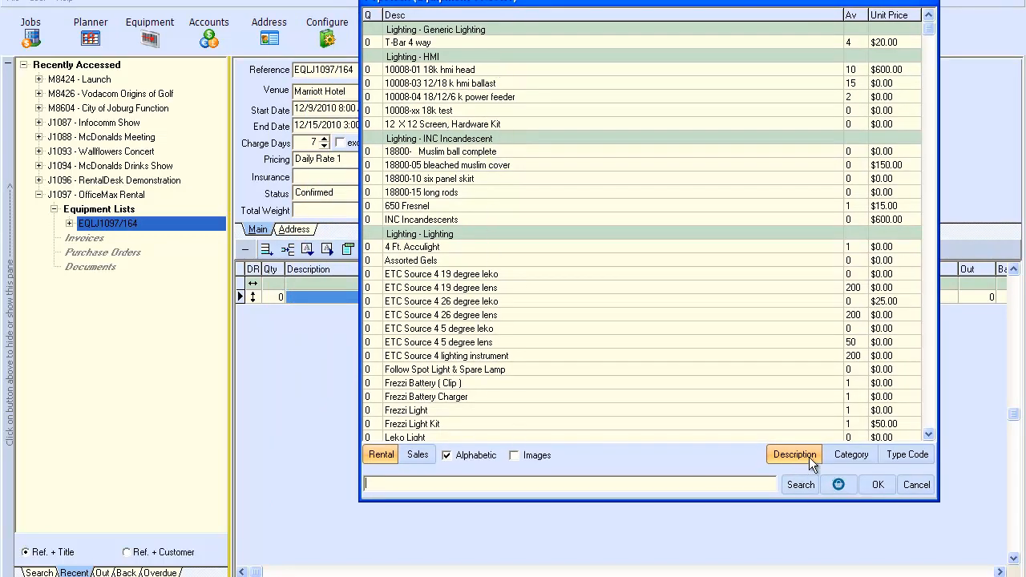
left_click(856, 45)
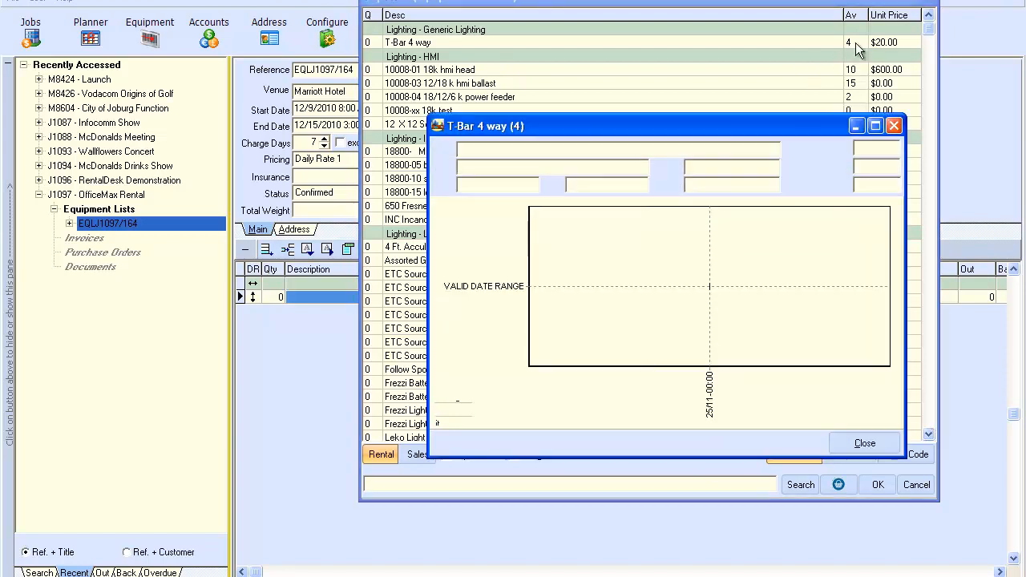
left_click(882, 443)
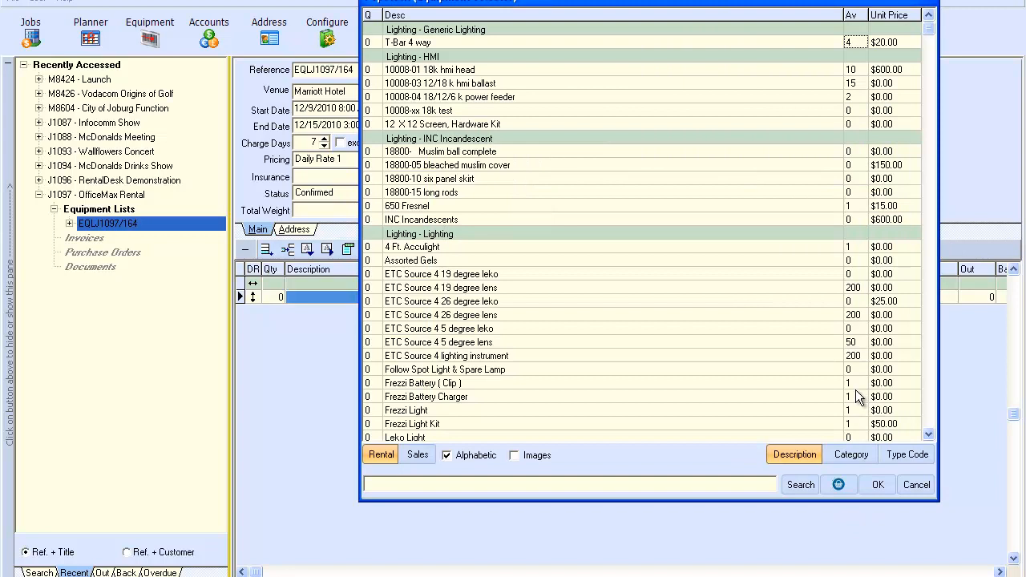
Step: Search 'mic wir shu' and pick one Shure wireless handheld and one lavaliere microphone
left_click(477, 486)
type("mic")
key("Return")
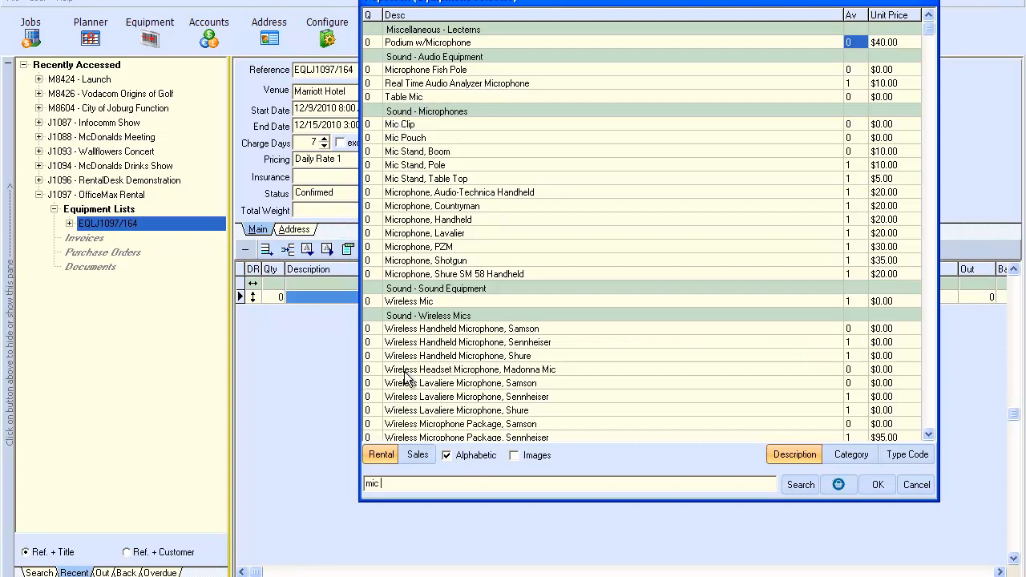
type("wi")
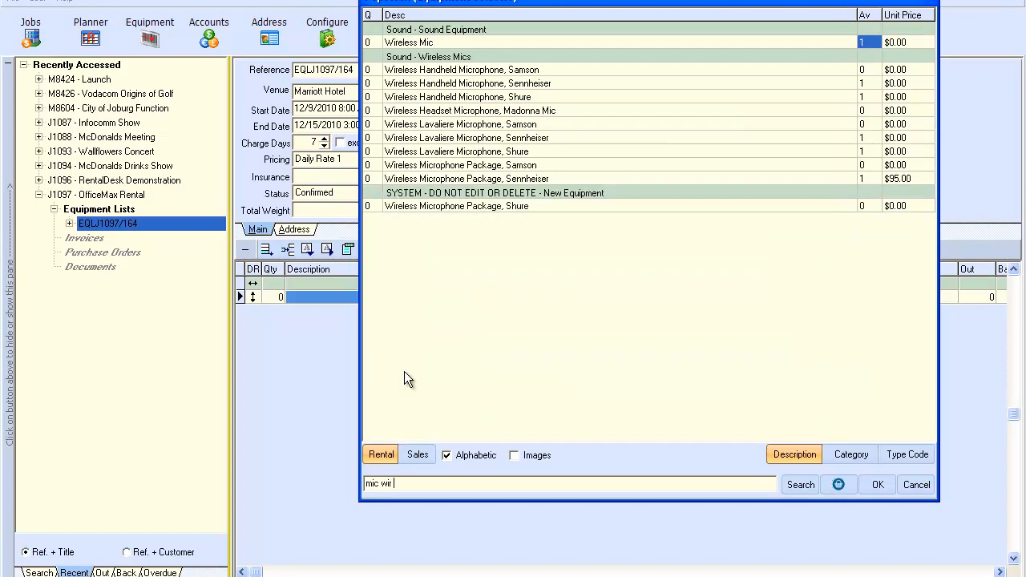
type("r shu")
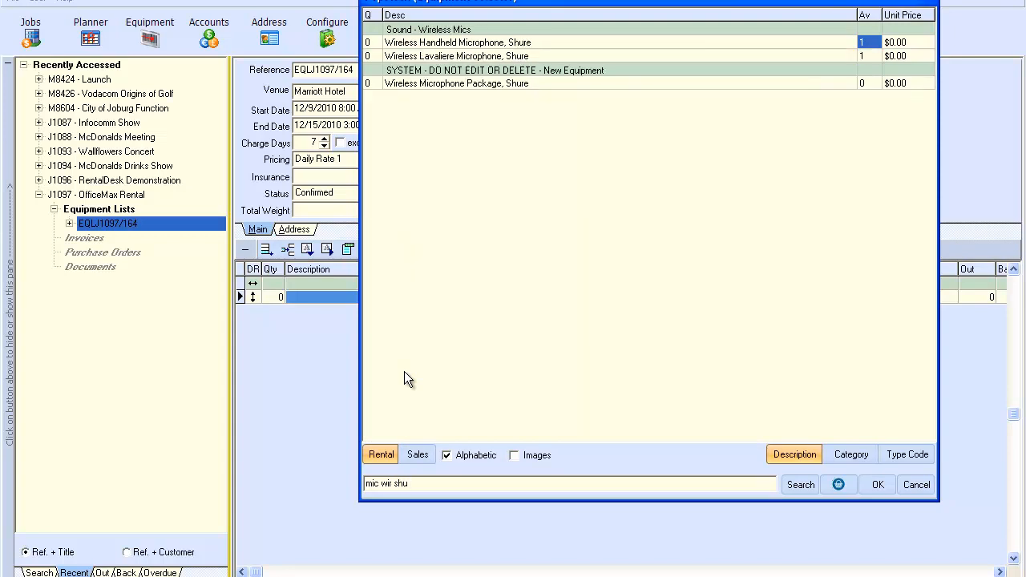
double_click(451, 44)
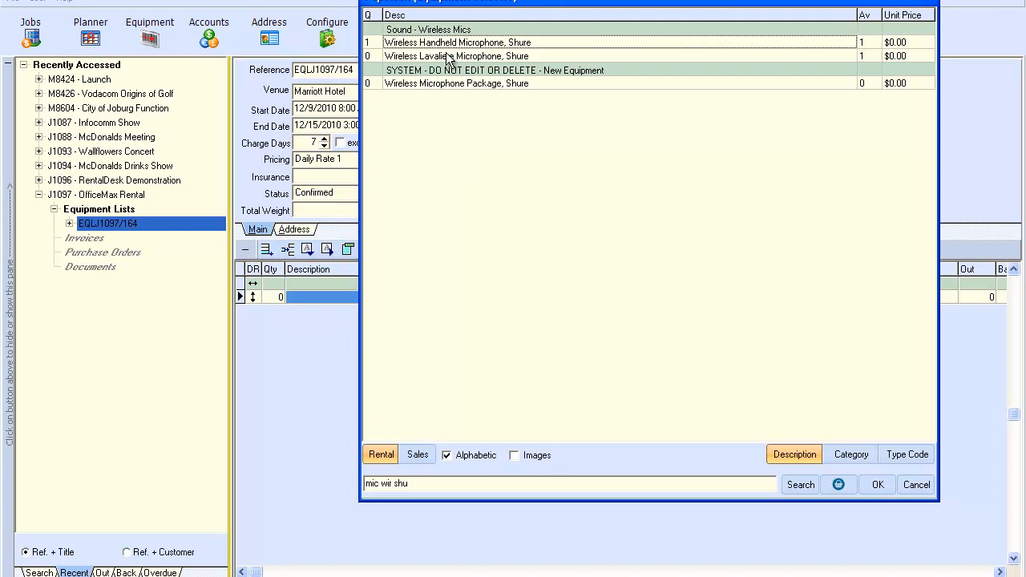
double_click(447, 58)
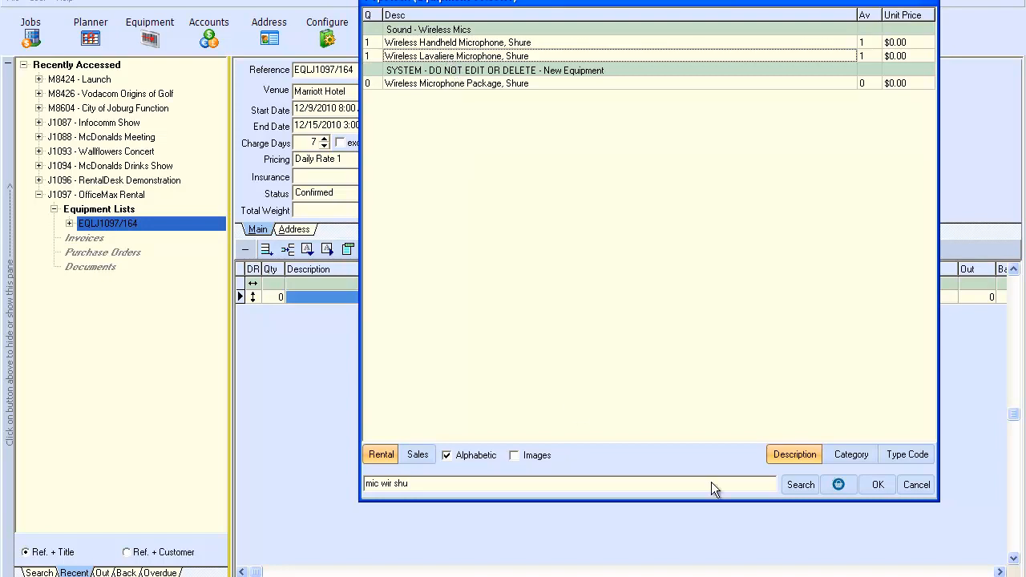
Step: Add the microphones, then search 'spe' and pick Speaker Timer, 1/2 Ton motor and EAW KF-850
left_click(876, 486)
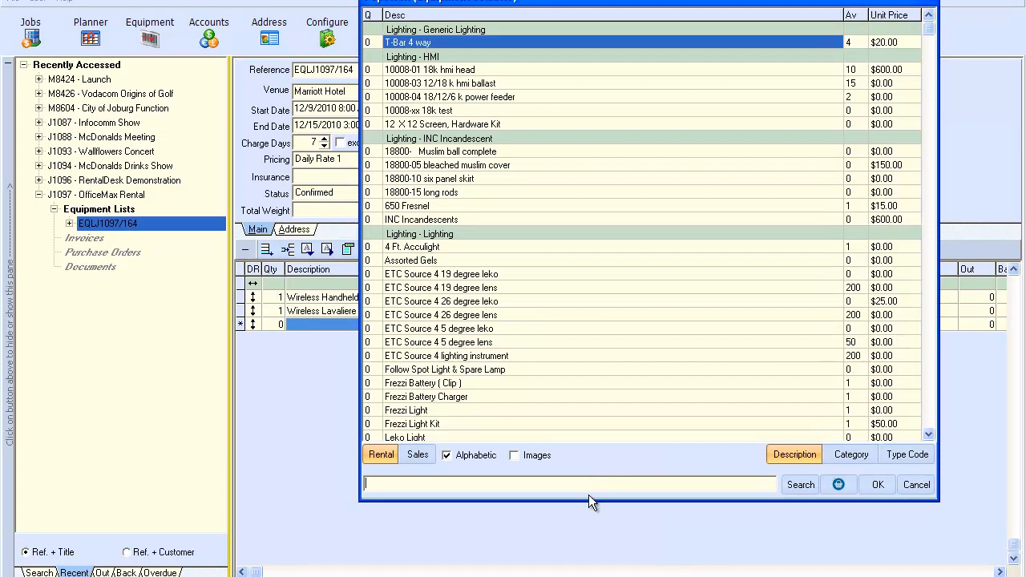
left_click_drag(592, 500, 592, 539)
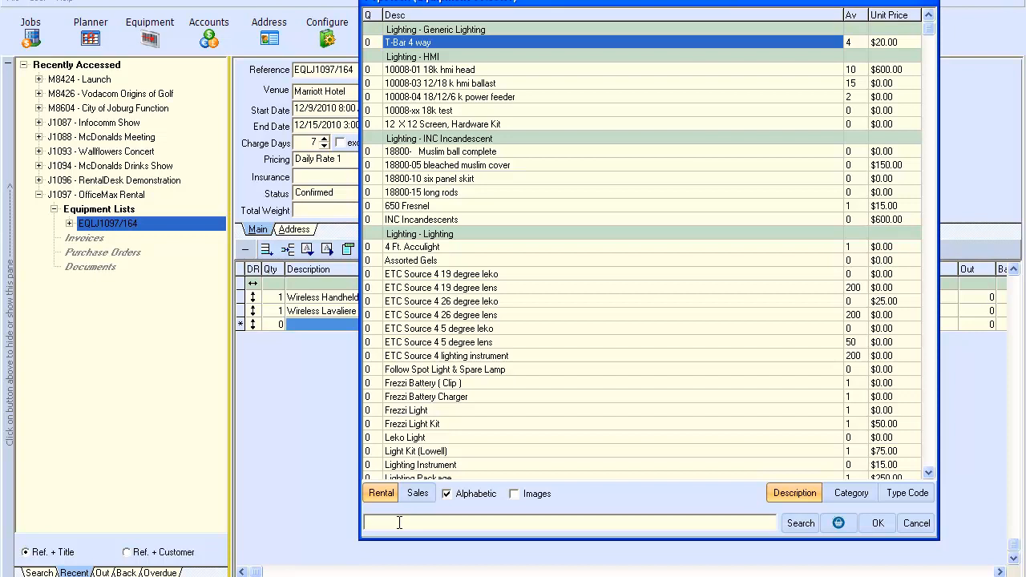
type("pe")
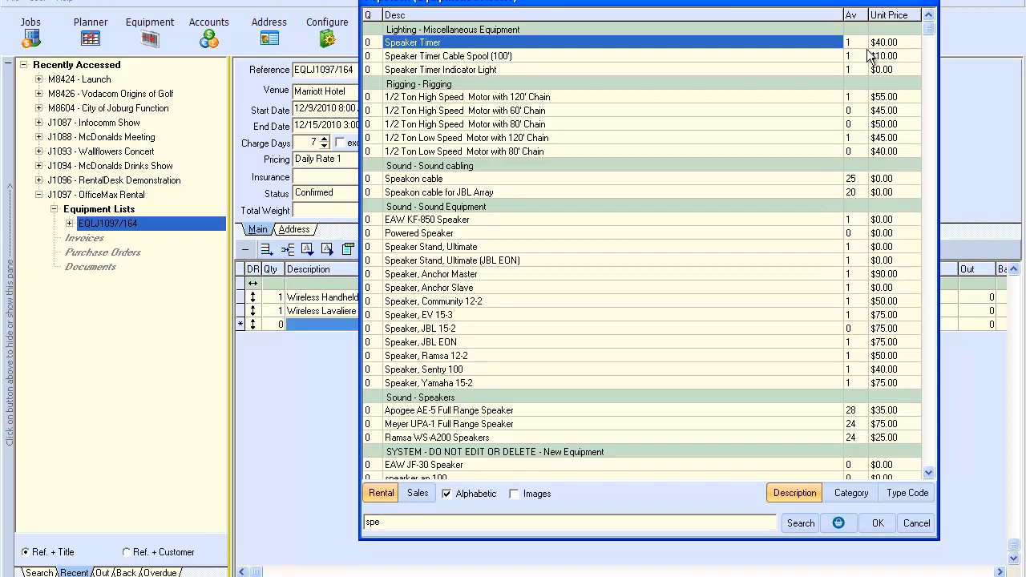
double_click(452, 46)
double_click(447, 98)
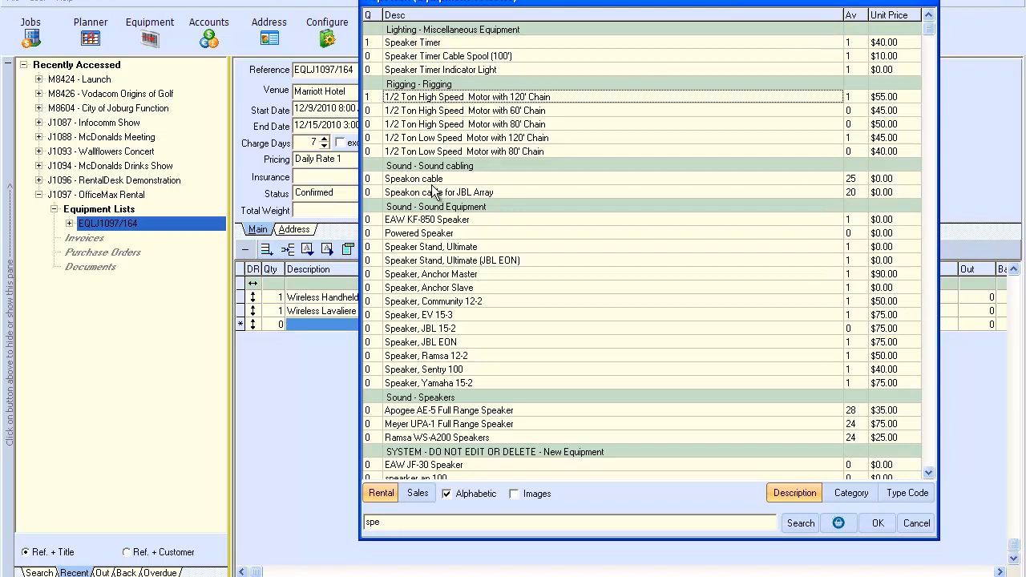
double_click(431, 223)
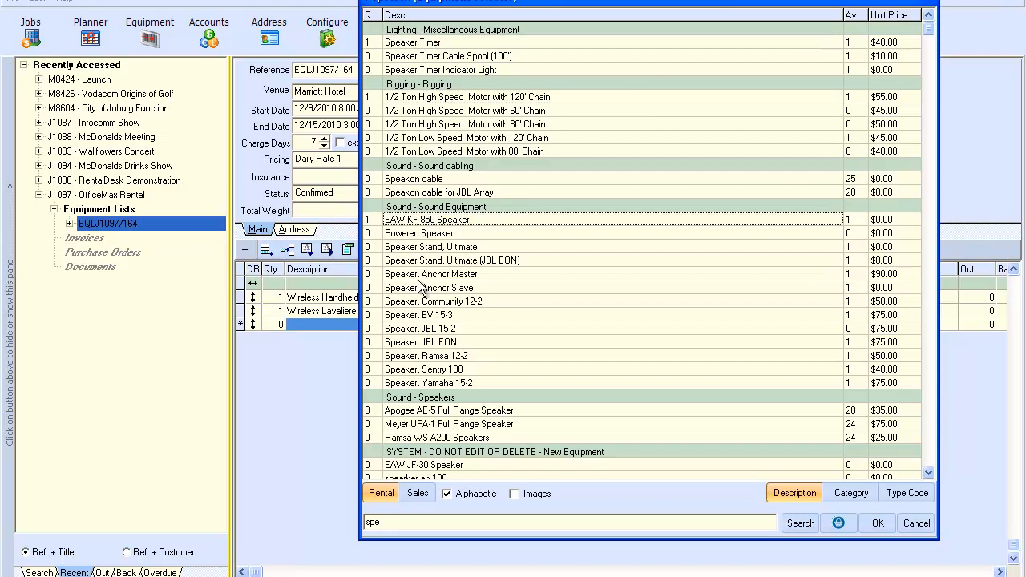
Step: Set 12 Apogee AE-5 and 4 Meyer UPA-1 speakers, then search for 'proj'
double_click(435, 412)
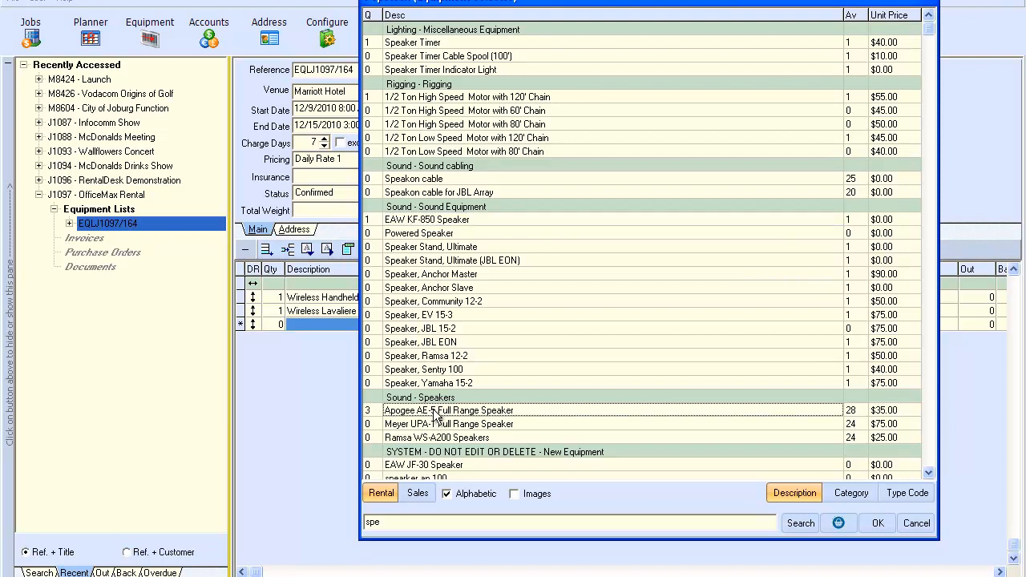
type("12")
left_click(471, 431)
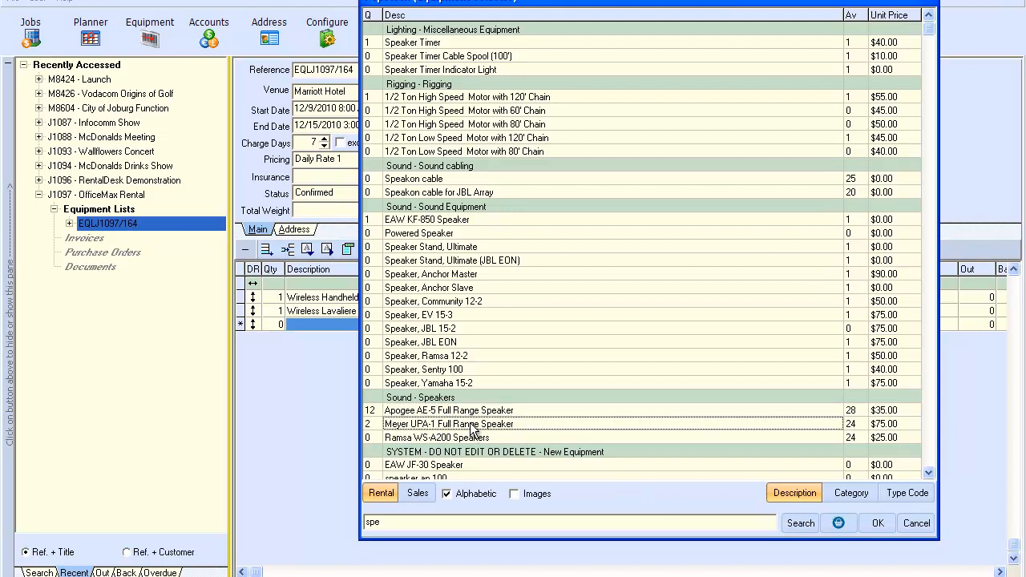
type("4")
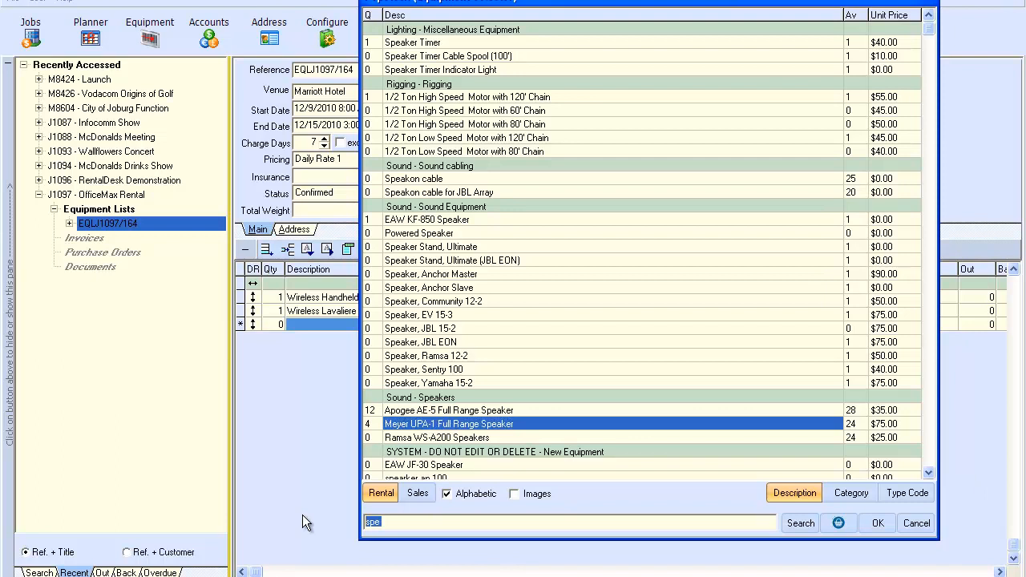
type("proj")
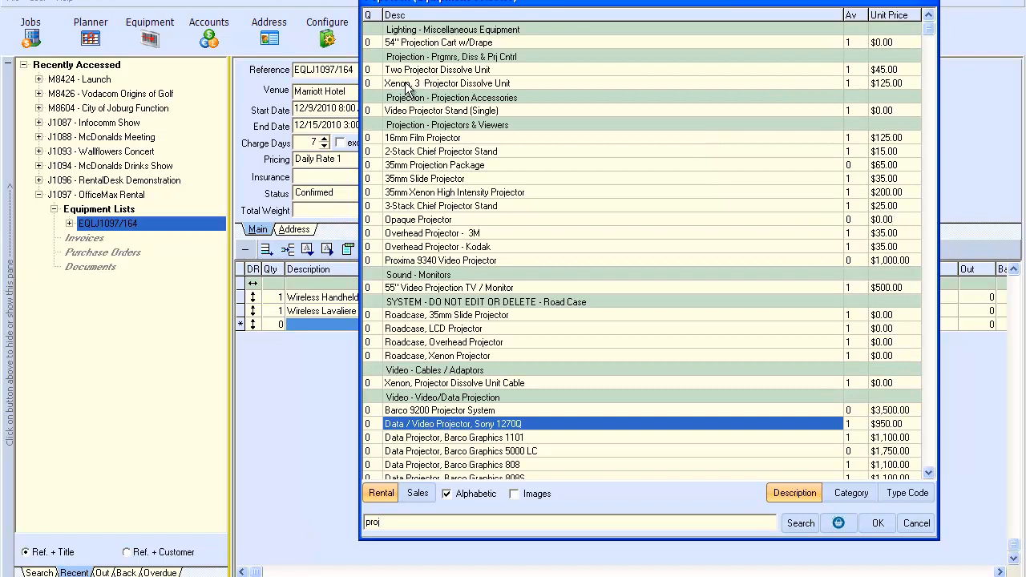
Step: Pick a 16mm Film Projector, 2-Stack Chief Projector Stand, and the slide and LCD projector roadcases
double_click(431, 140)
double_click(427, 152)
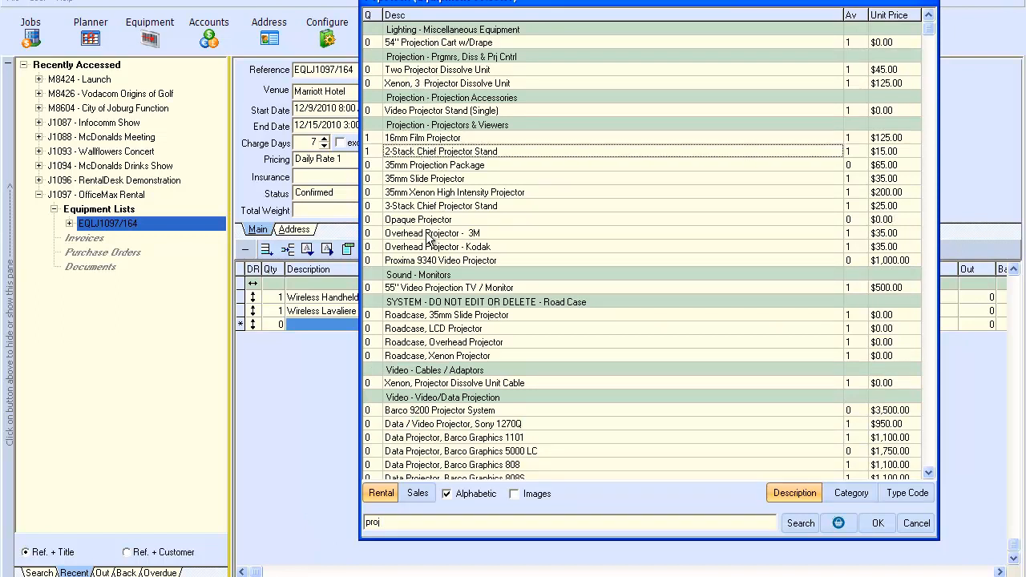
double_click(417, 316)
double_click(419, 328)
left_click(839, 523)
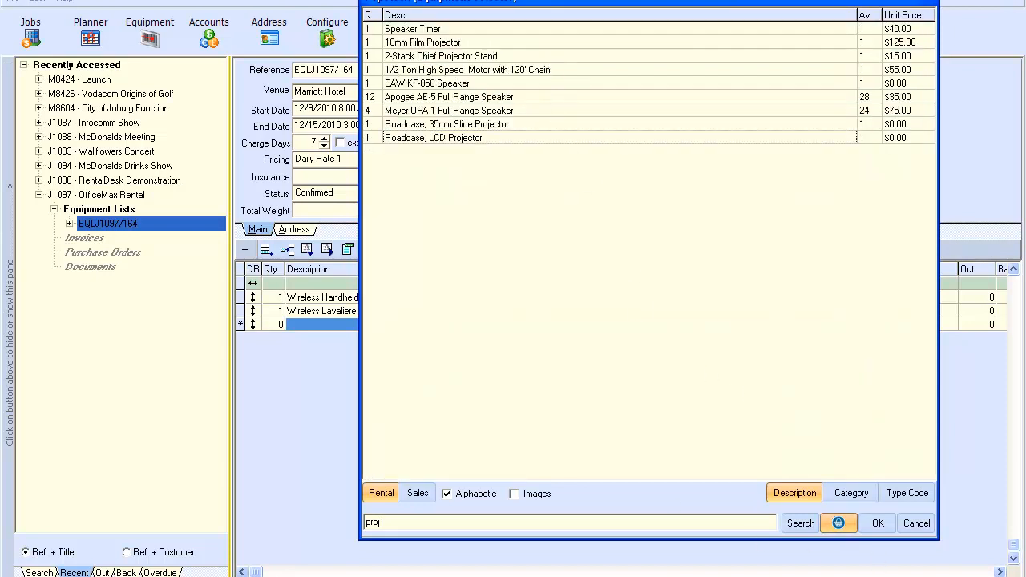
left_click(801, 524)
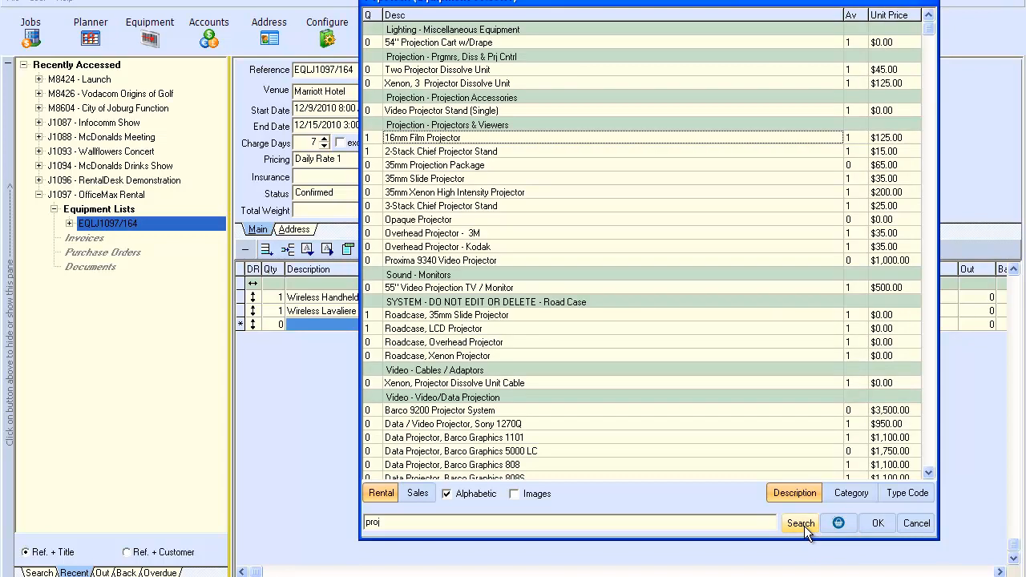
Step: Review the chosen items, set Amp Rack 1 to 0, and add them to the equipment list
left_click(877, 524)
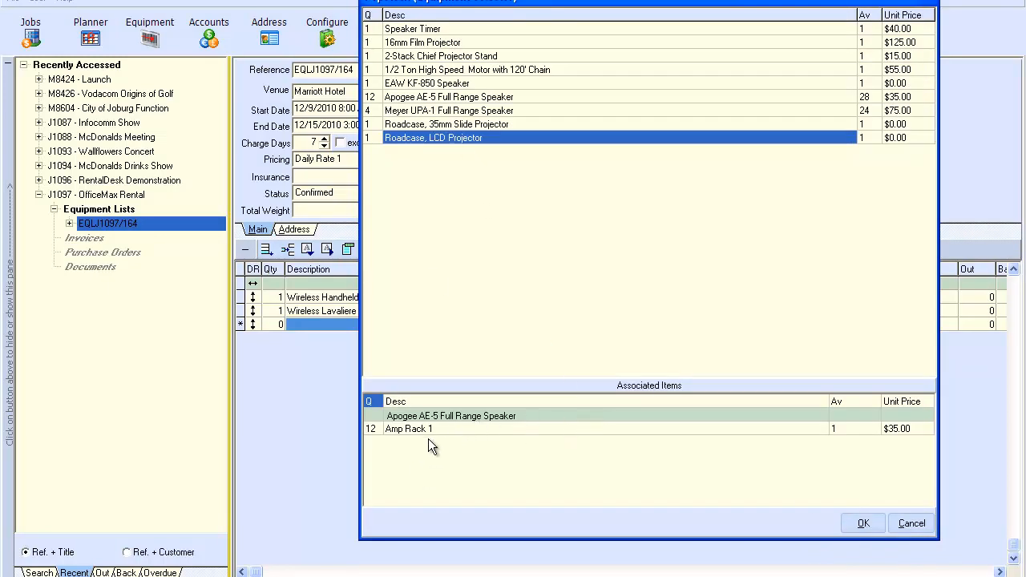
left_click(379, 430)
type("0")
left_click(863, 523)
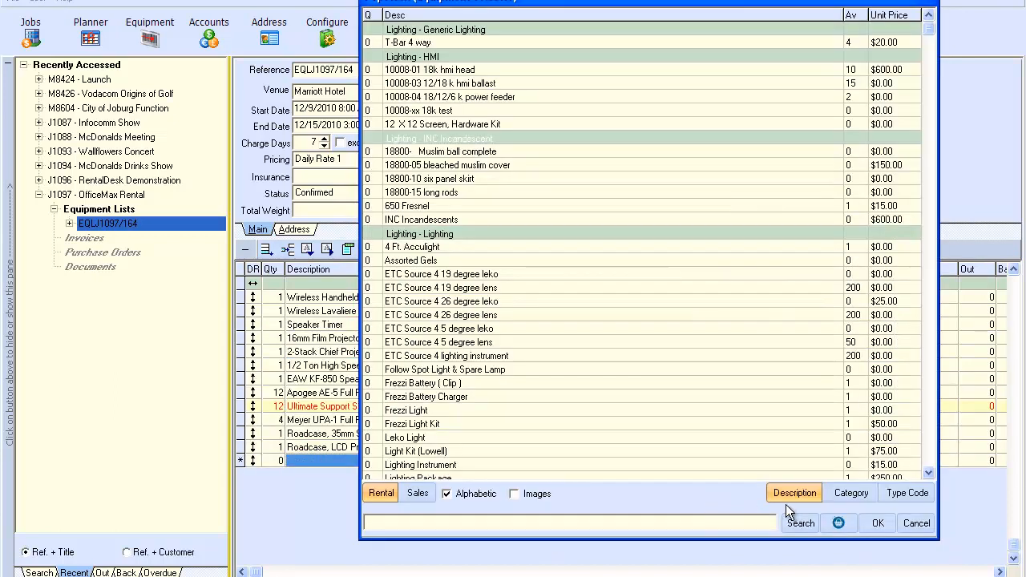
left_click(927, 528)
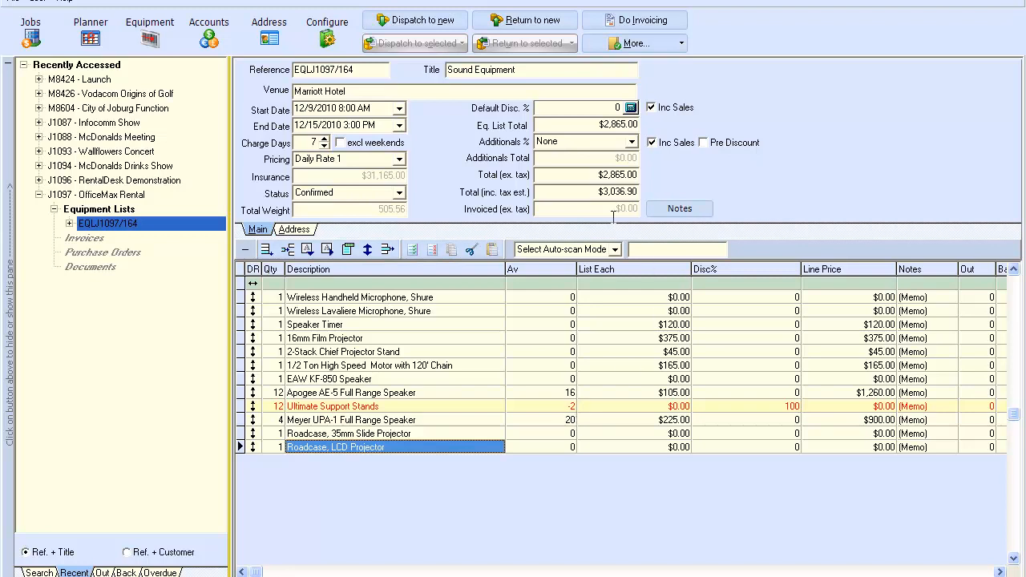
Step: Apply a 20% default discount to all lines and 10% on the Speaker Timer
left_click(595, 107)
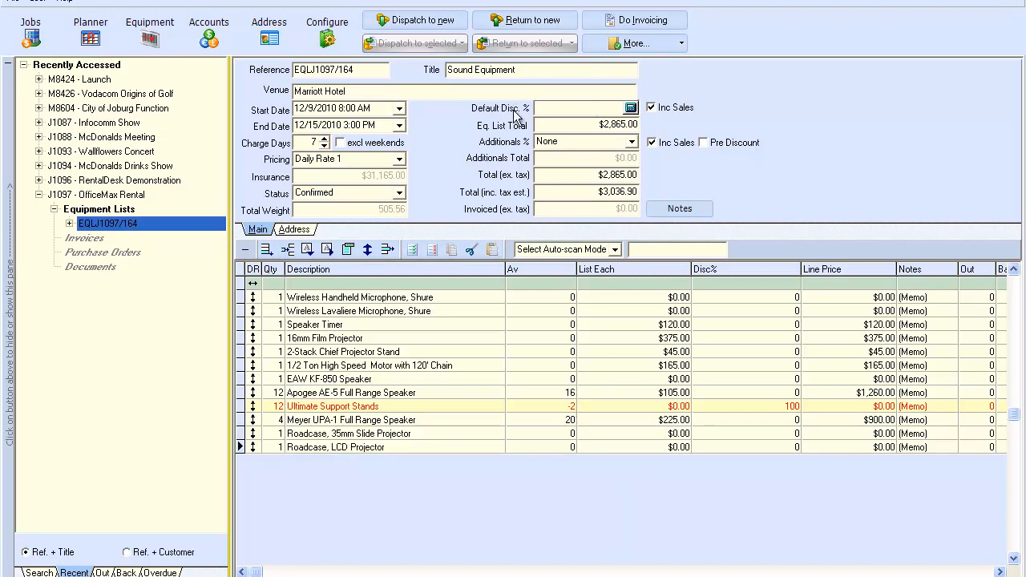
type("2")
key("Return")
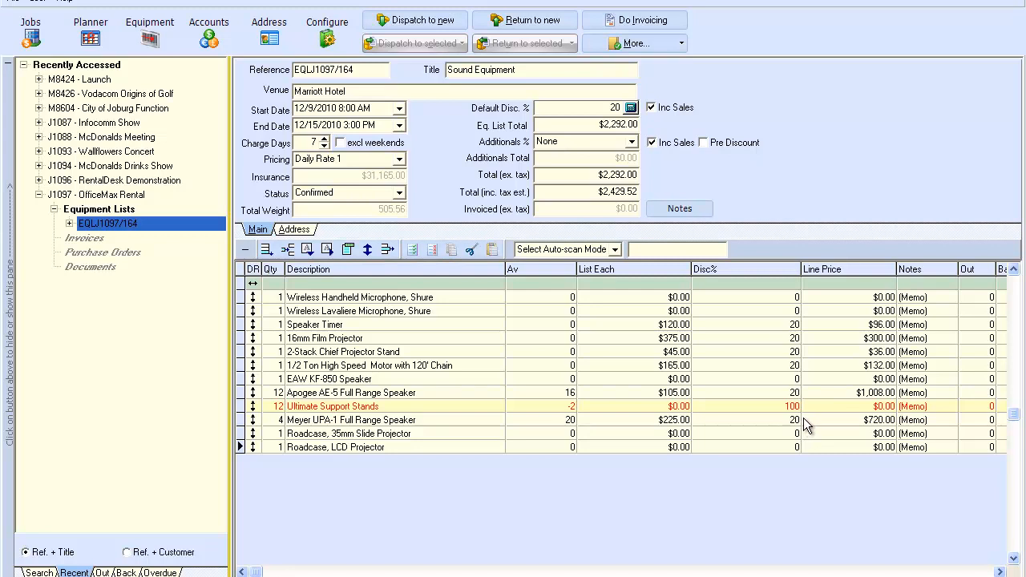
left_click(783, 328)
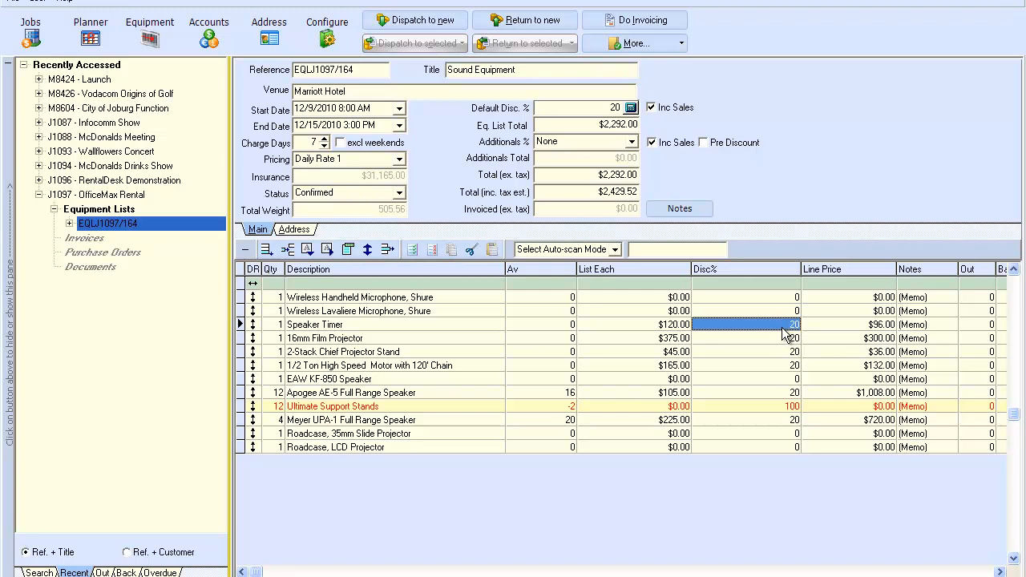
type("10")
key("Return")
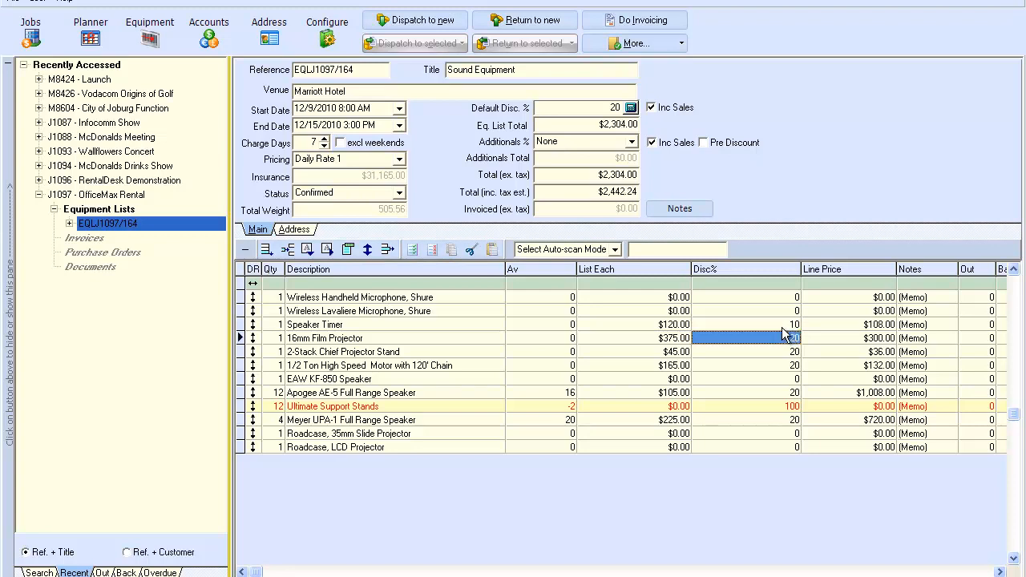
Step: Give the 16mm Film Projector 25% off and set the 1/2 Ton motor's line price to $120.00
type("25")
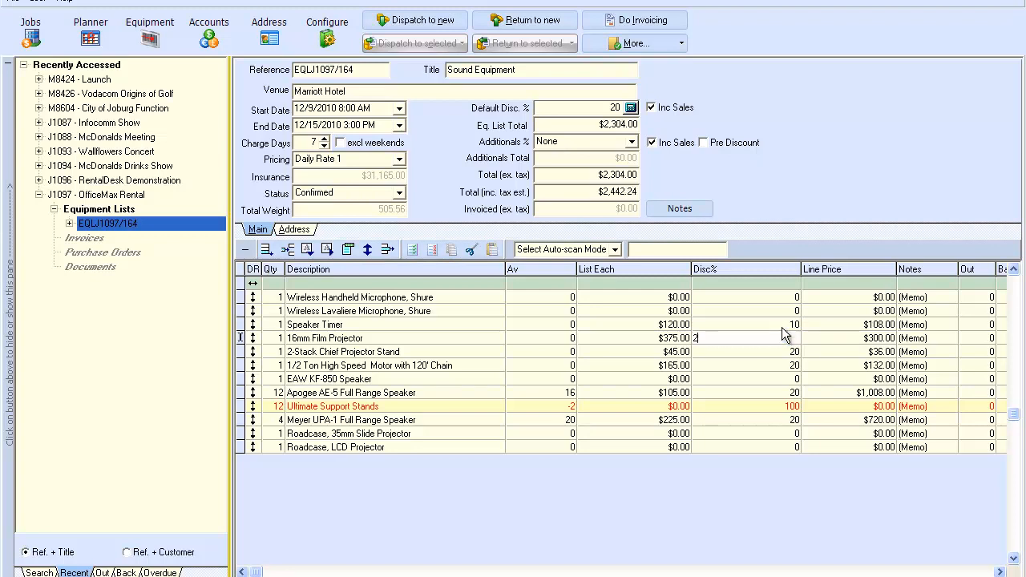
key("Return")
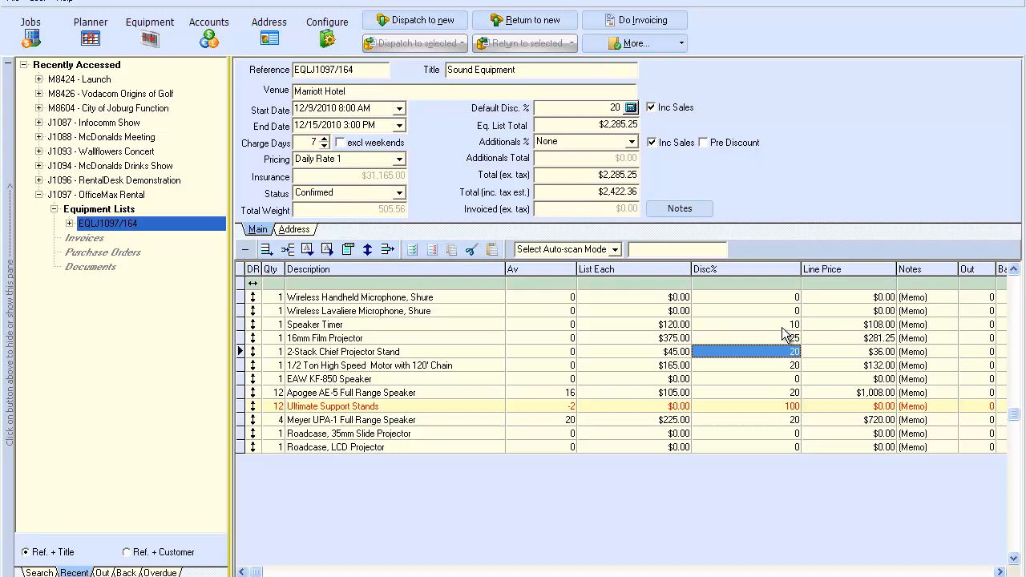
key("Return")
key("Tab")
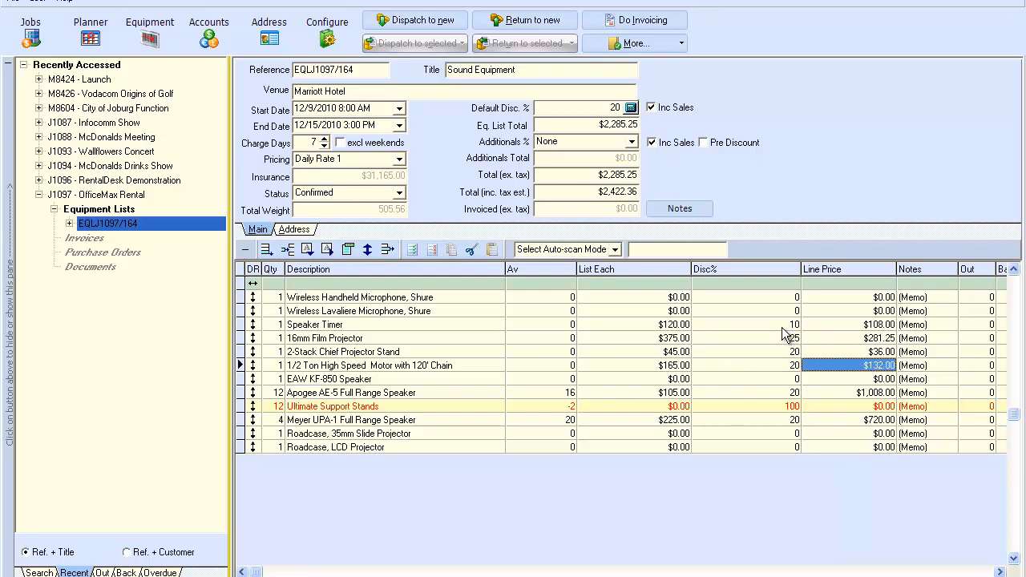
type("120")
key("Up")
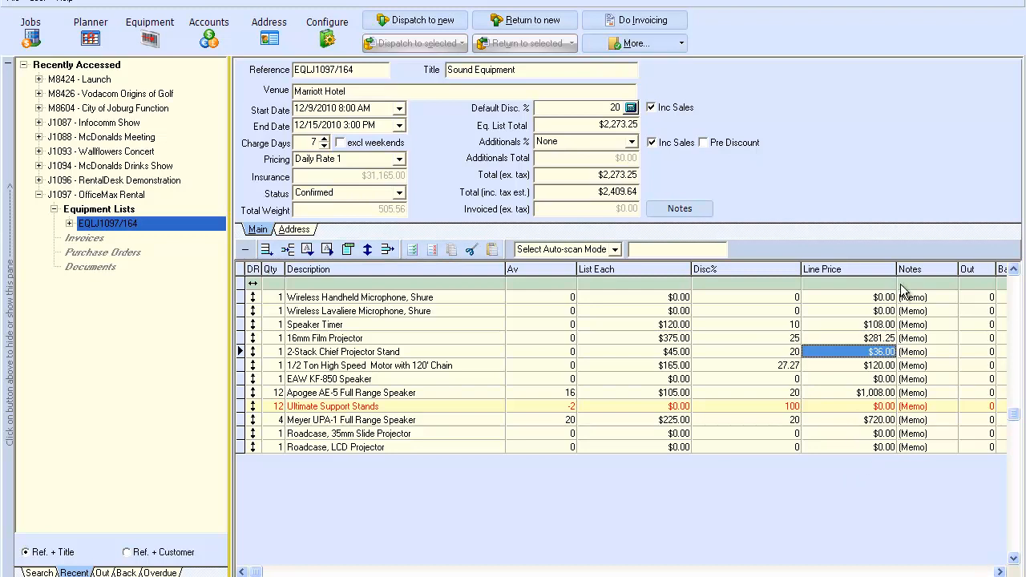
Step: Narrow the Disc% column and add the note 'Make sure you clean these up' to the Apogee speakers
left_click_drag(801, 267, 768, 266)
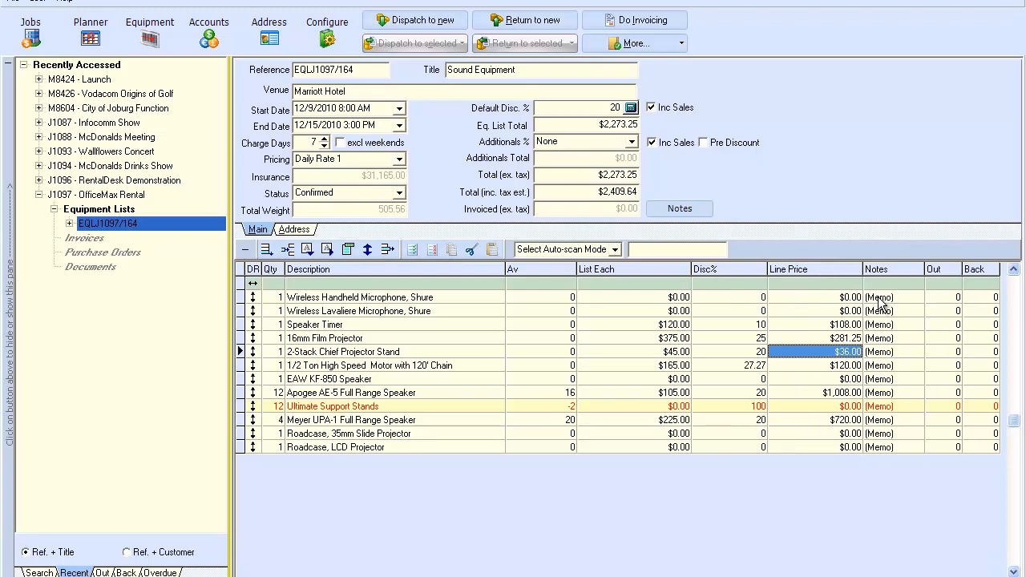
double_click(881, 392)
type("Make sure you clean these up!")
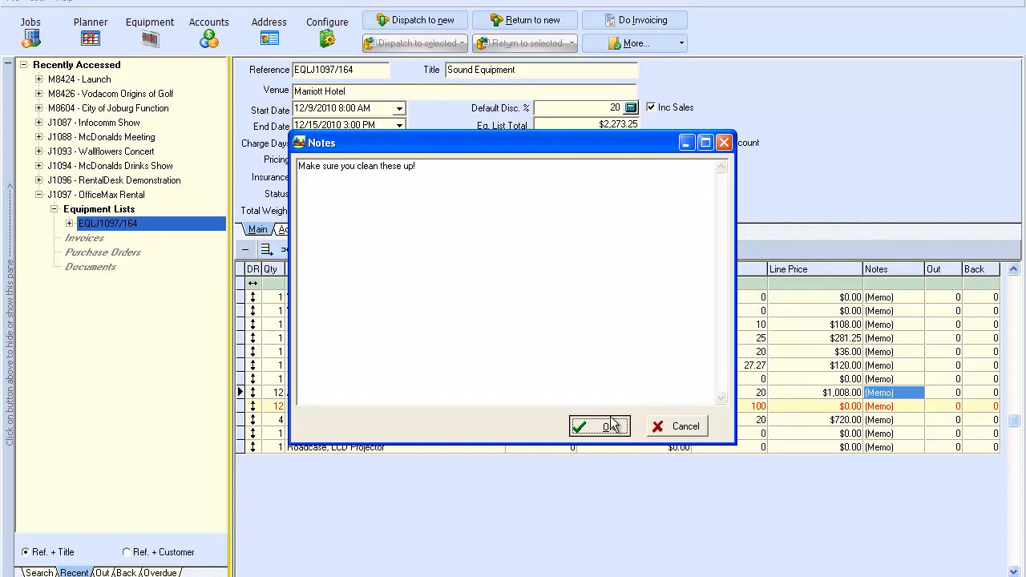
left_click(599, 426)
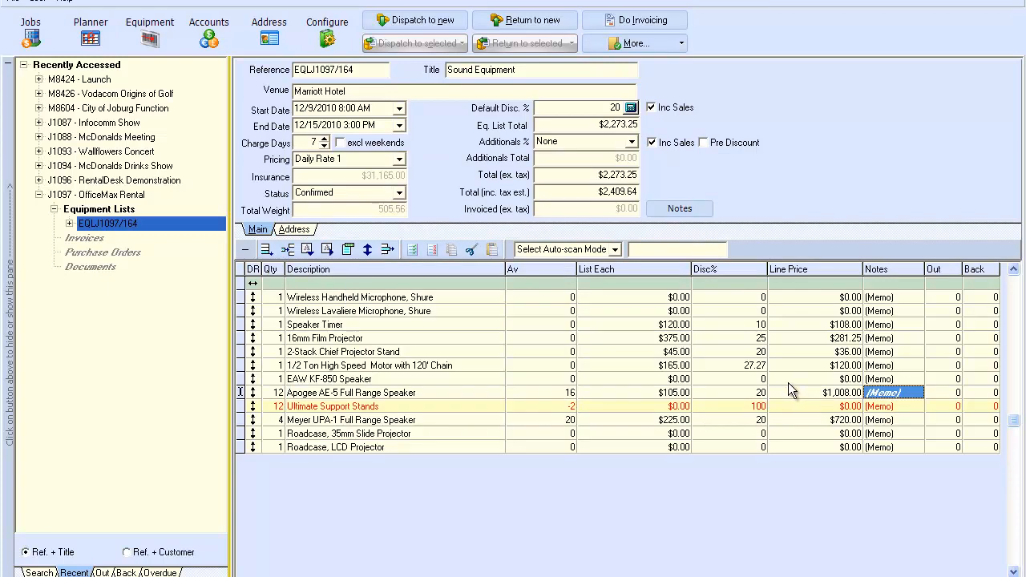
Step: Save the job note 'Load in through the kitchen'
left_click(677, 209)
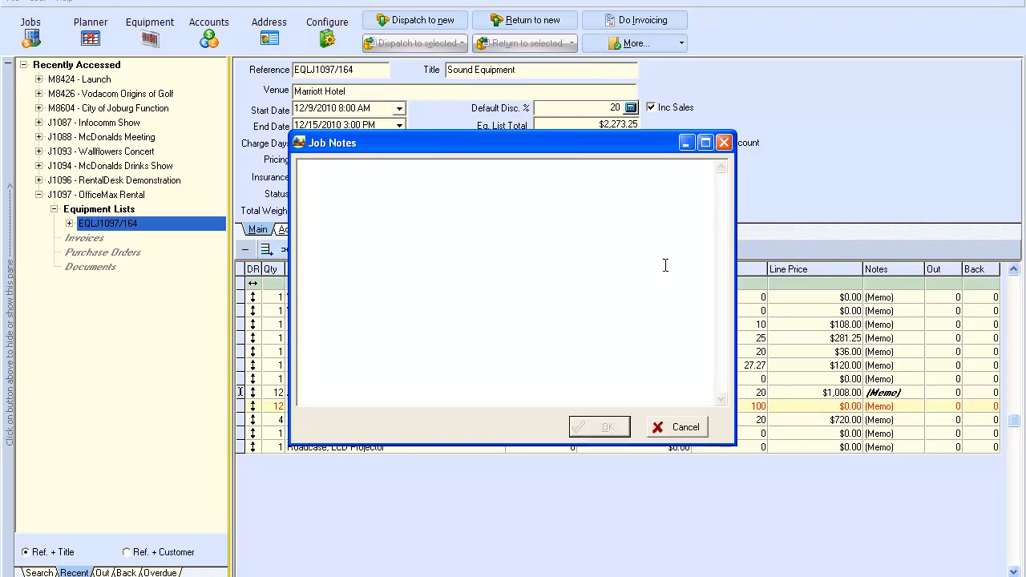
type("Load in through the ki")
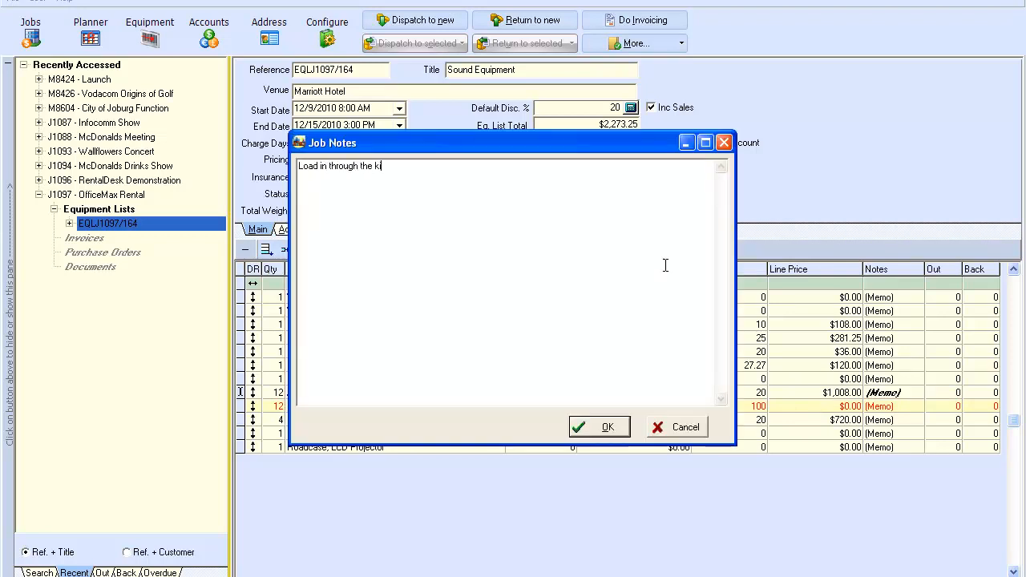
type("tchen")
left_click(598, 427)
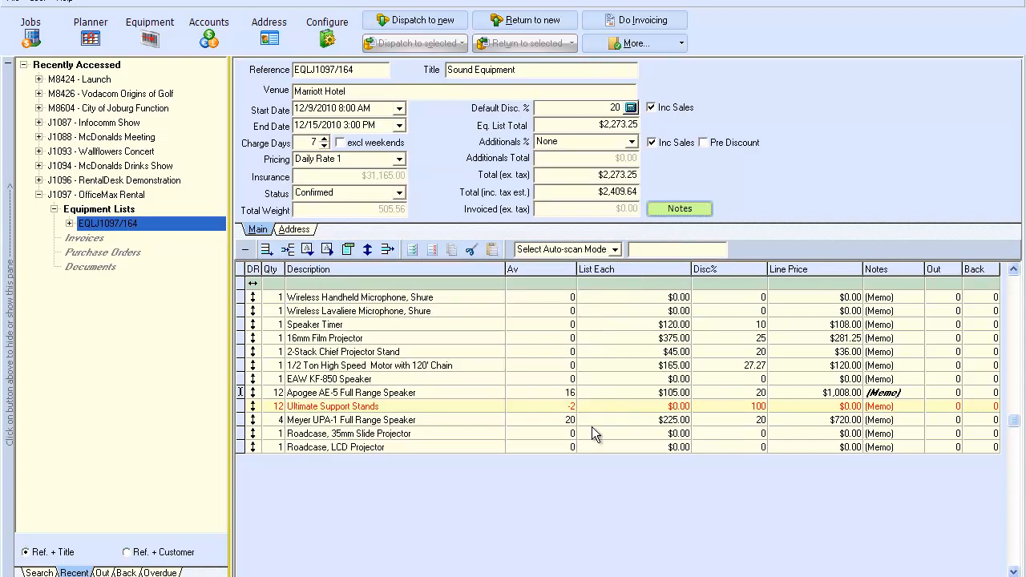
Step: Preview the job's Prep Sheet report at page width, scroll through it, then close the preview
left_click(12, 3)
mouse_move(48, 17)
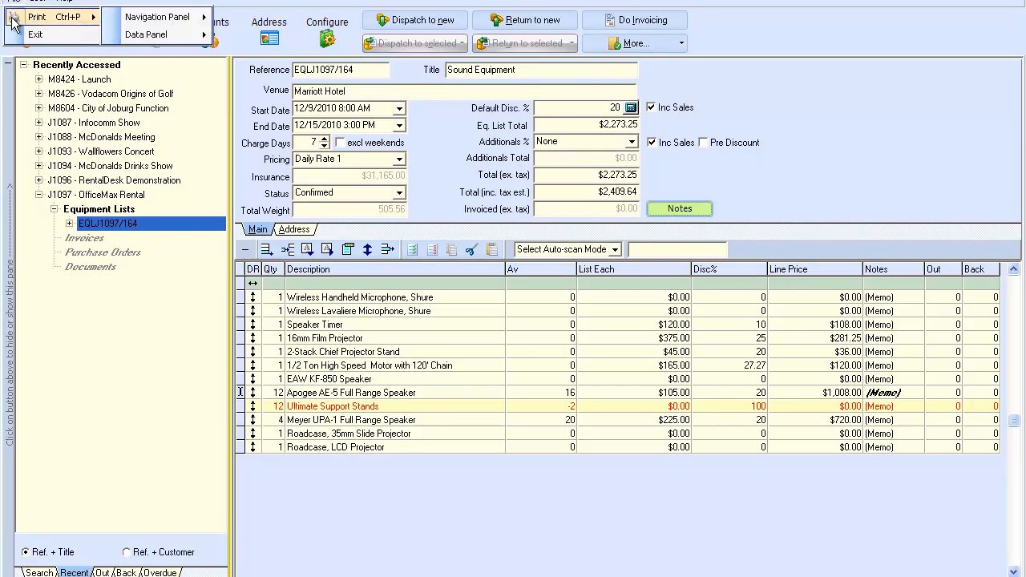
mouse_move(191, 34)
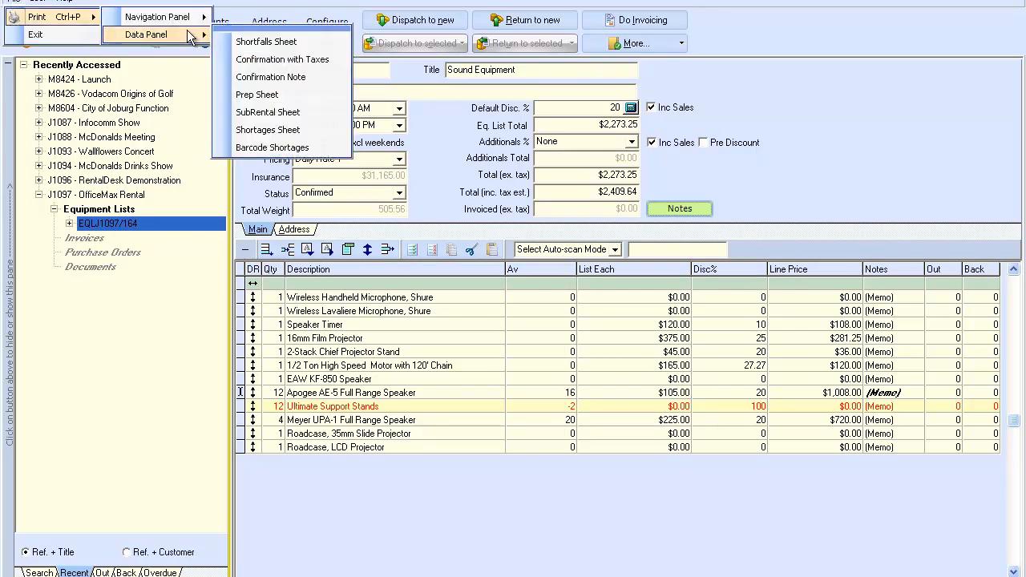
left_click(262, 94)
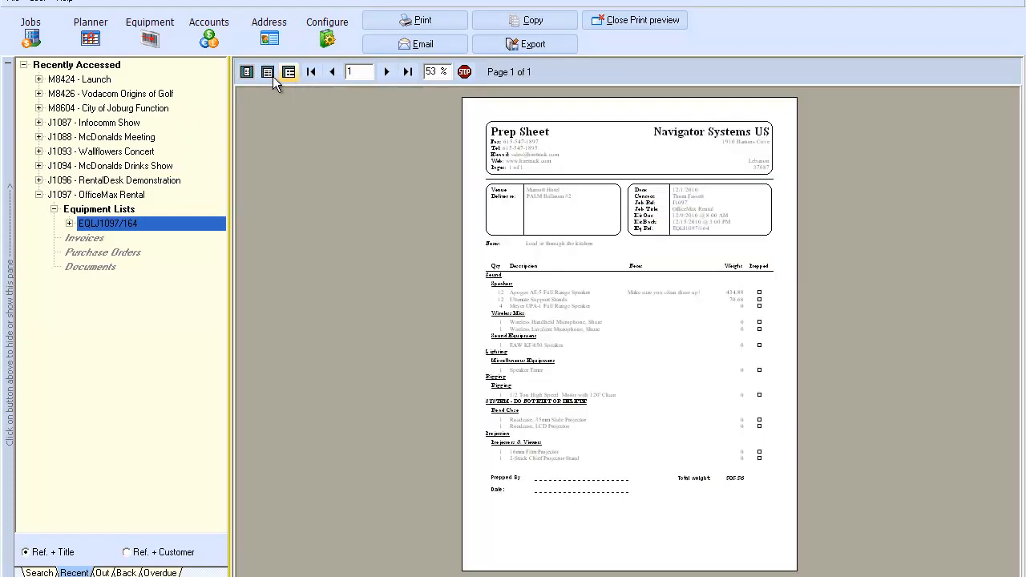
left_click(268, 73)
left_click_drag(1012, 214, 1012, 325)
left_click_drag(1012, 269, 994, 184)
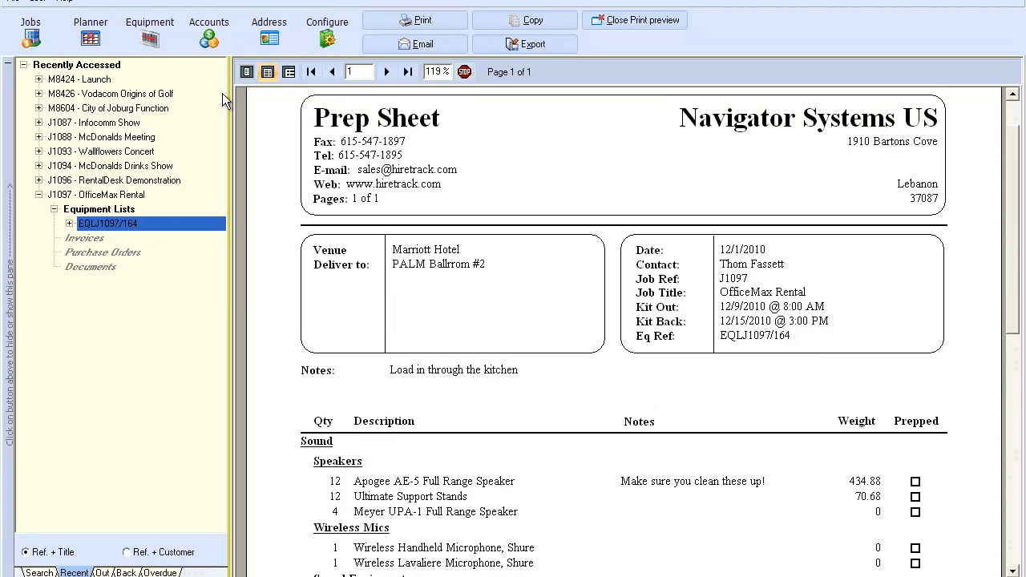
left_click(657, 20)
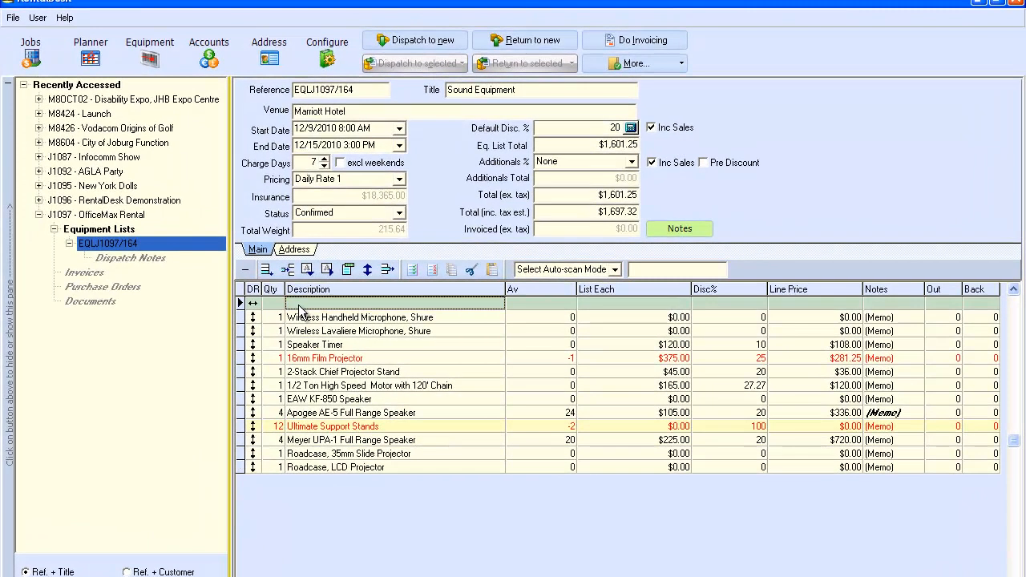
Step: Name the top section 'Sound Equipment' and append an 'Electrical Equipment' section
left_click(378, 303)
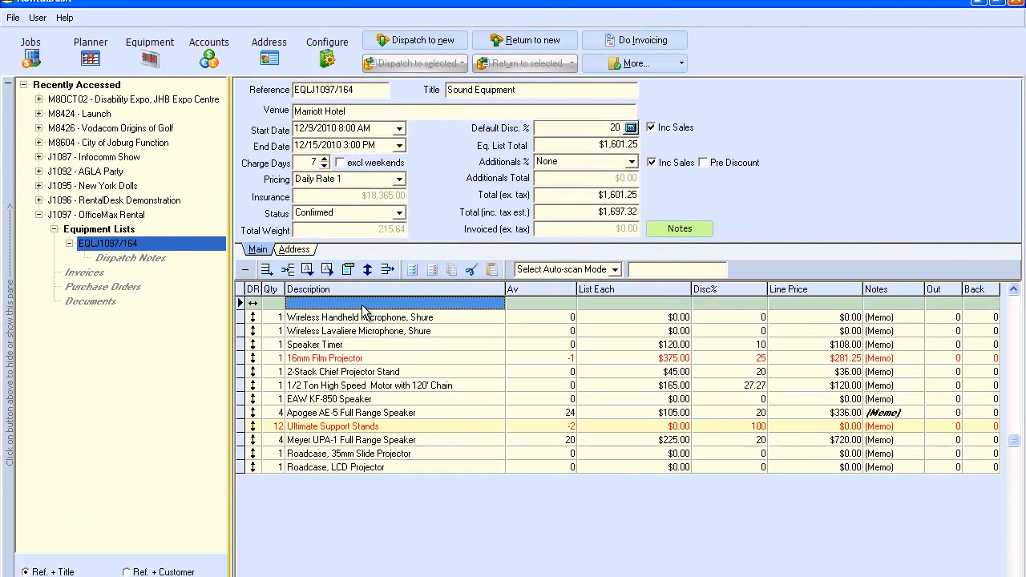
type("Soun")
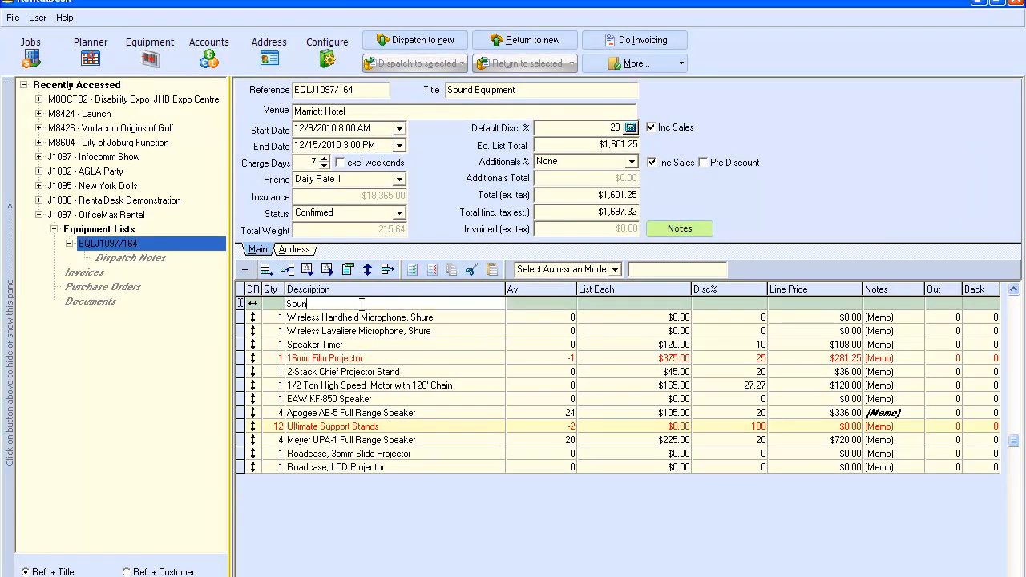
type("d Equipment")
left_click(287, 270)
left_click(306, 481)
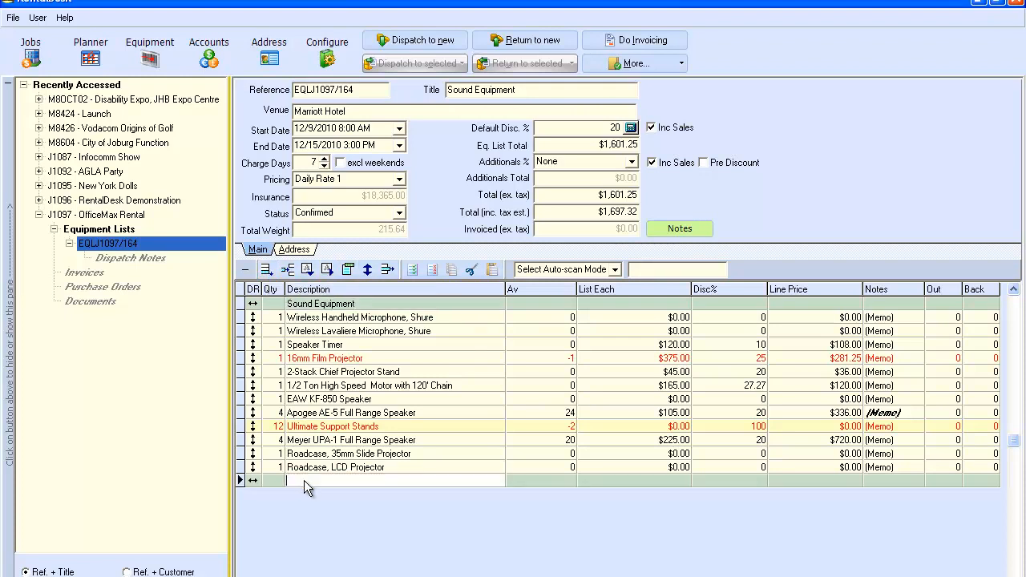
type("Electrical Equipment")
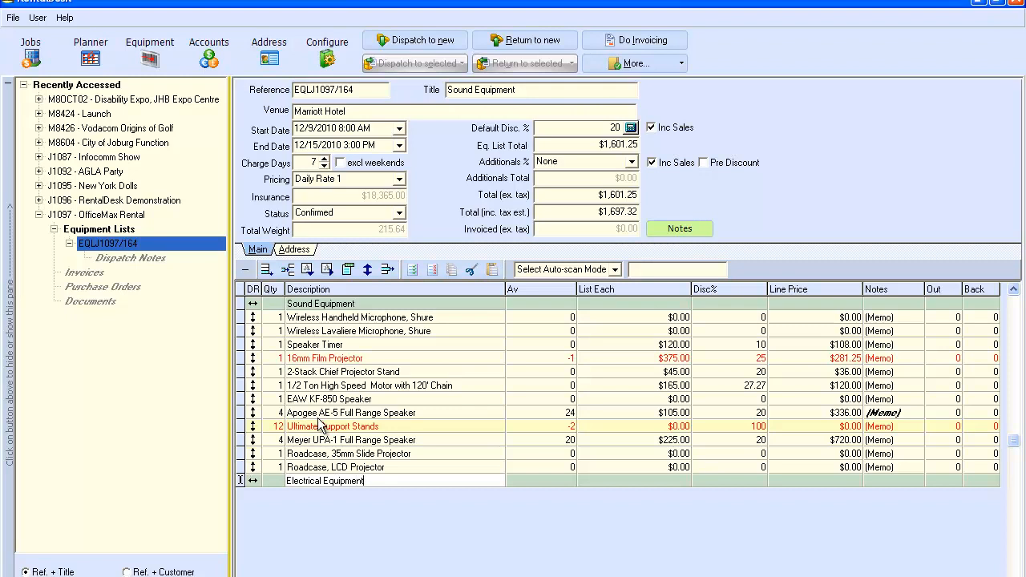
Step: Add a 100' Extensions item under Electrical Equipment and move the 1/2 Ton chain motor to third place
left_click(307, 270)
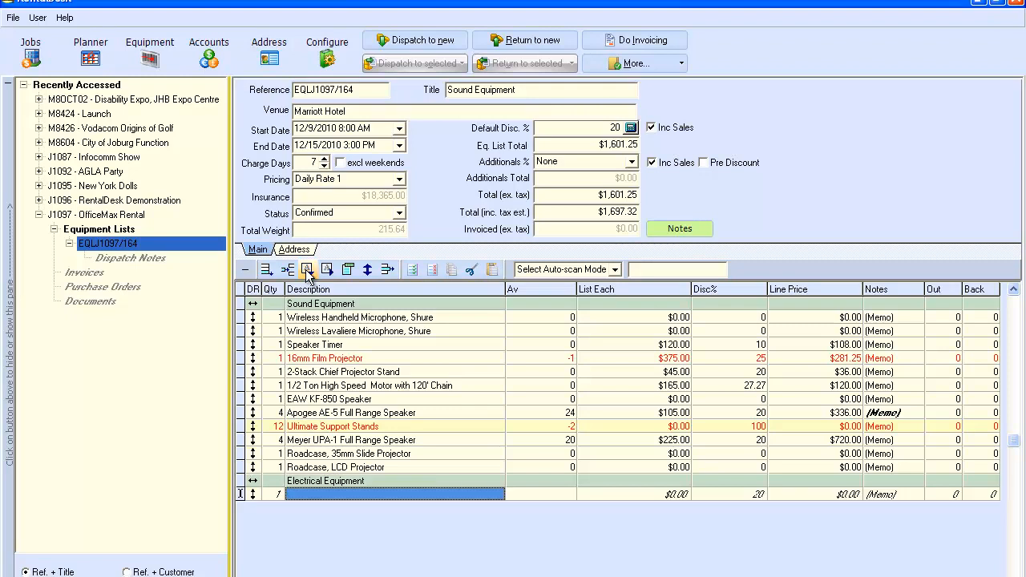
left_click(304, 495)
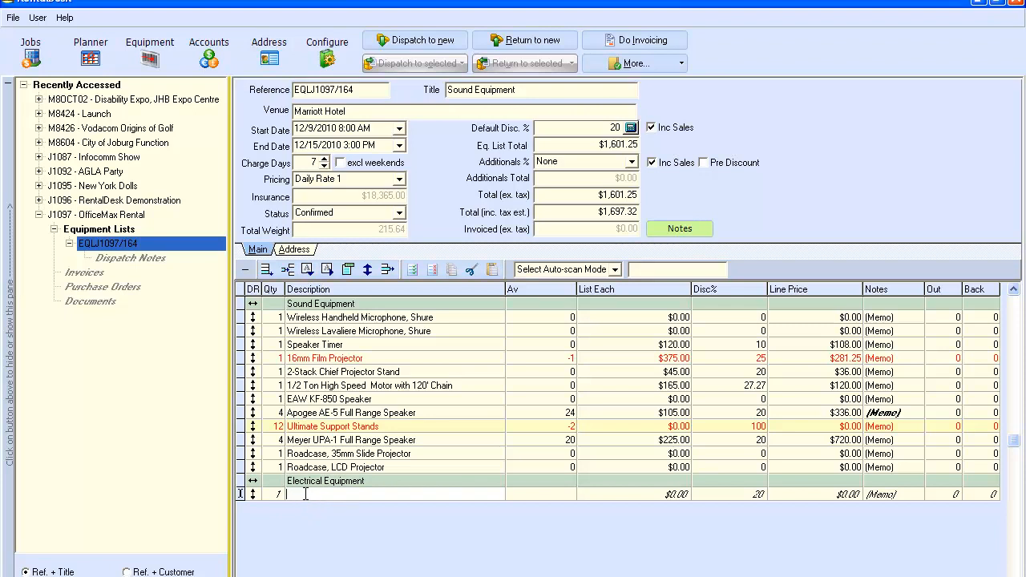
type("100' Extensions to be bought at Home Depot")
left_click(533, 494)
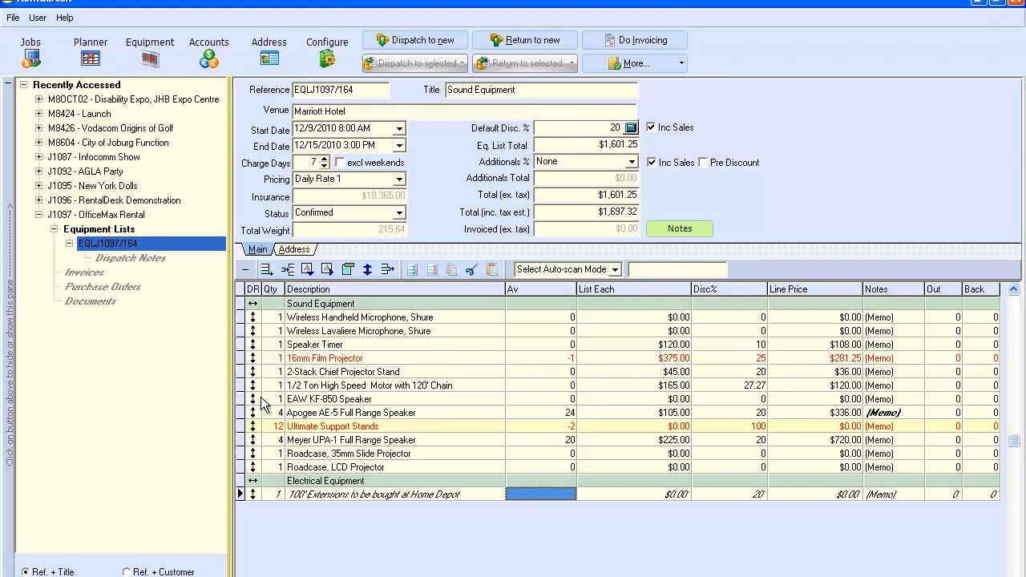
left_click_drag(253, 386, 266, 345)
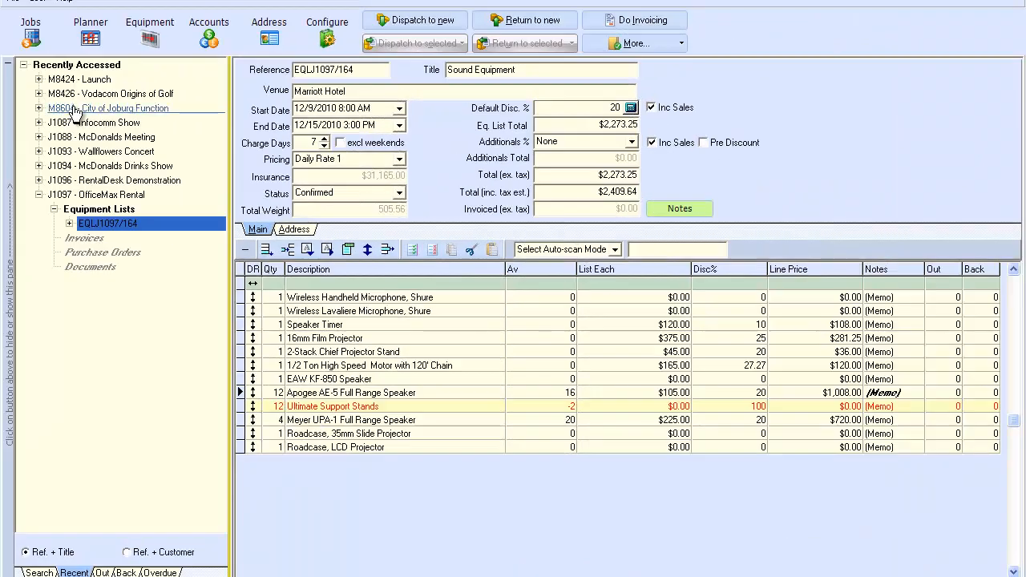
Step: Open the availability planner on Sound > Speakers
left_click(90, 34)
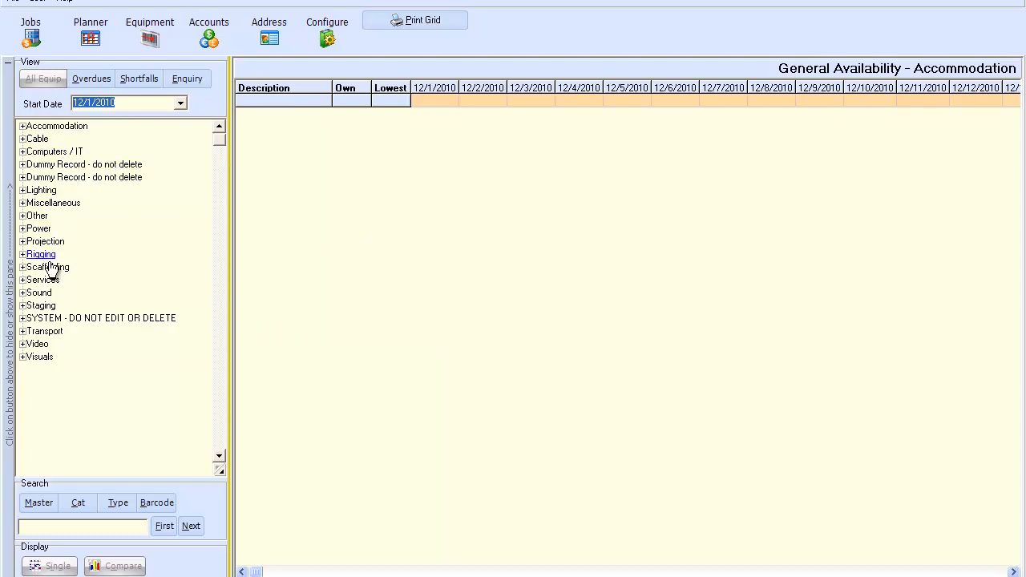
left_click(32, 294)
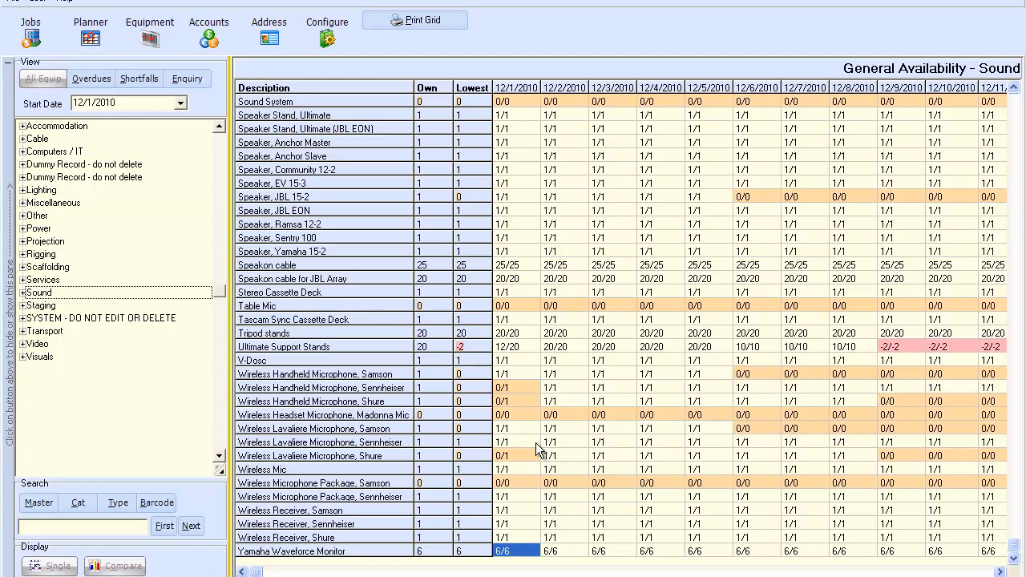
left_click(24, 294)
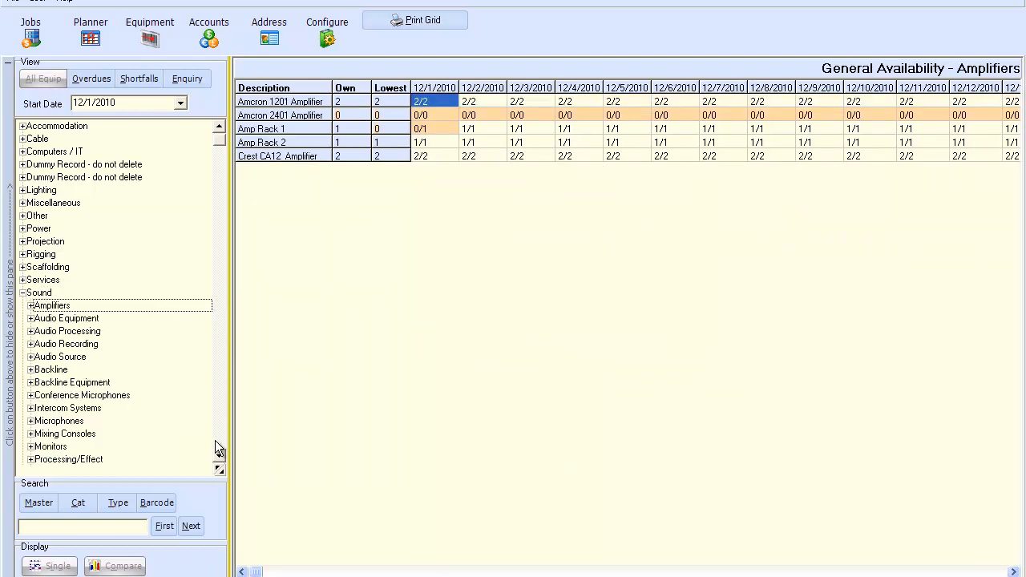
key("End")
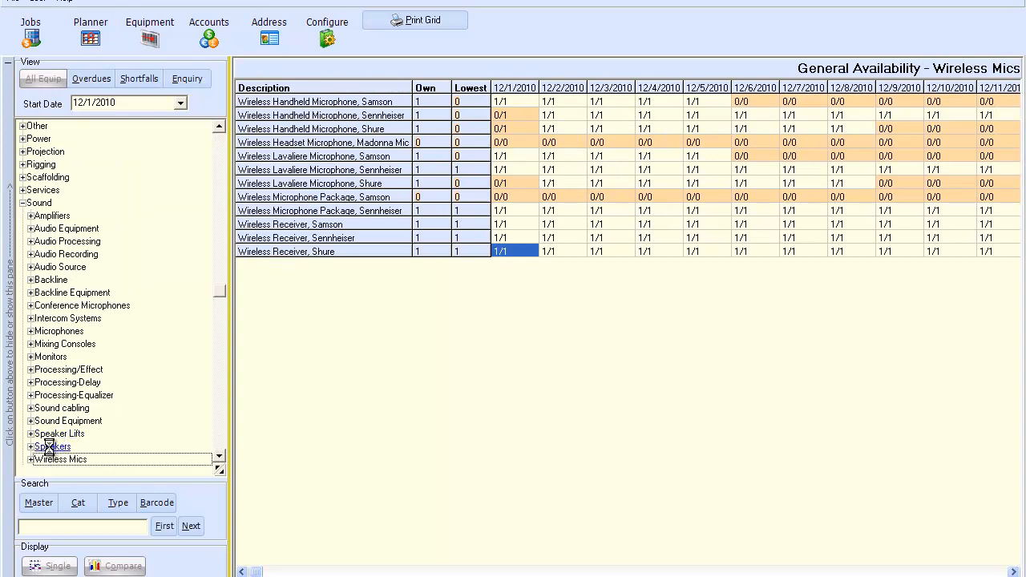
left_click(51, 447)
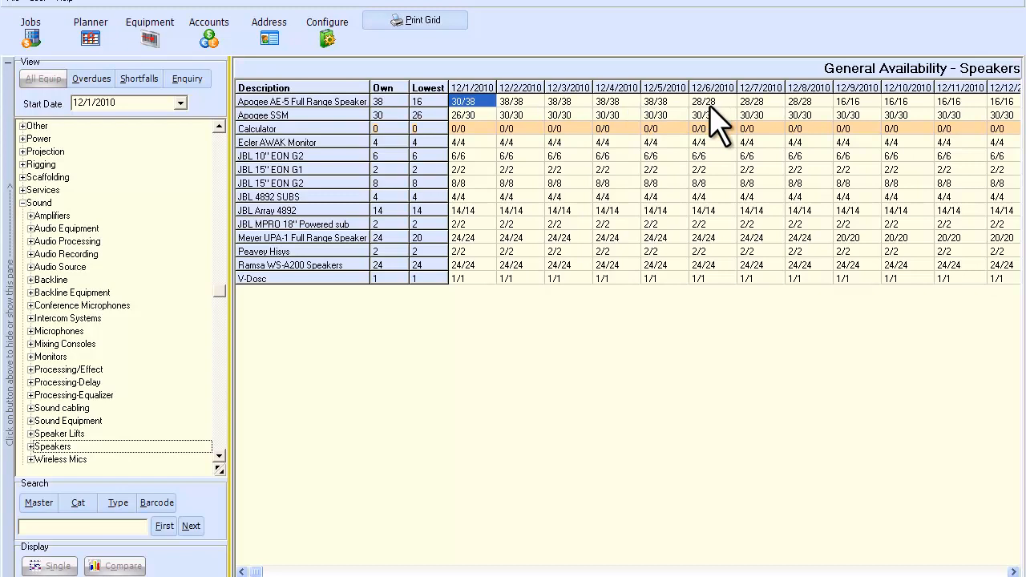
Step: Review the Apogee AE-5 hire conflicts for 12/9/2010, then show its booking timeline
left_click(868, 103)
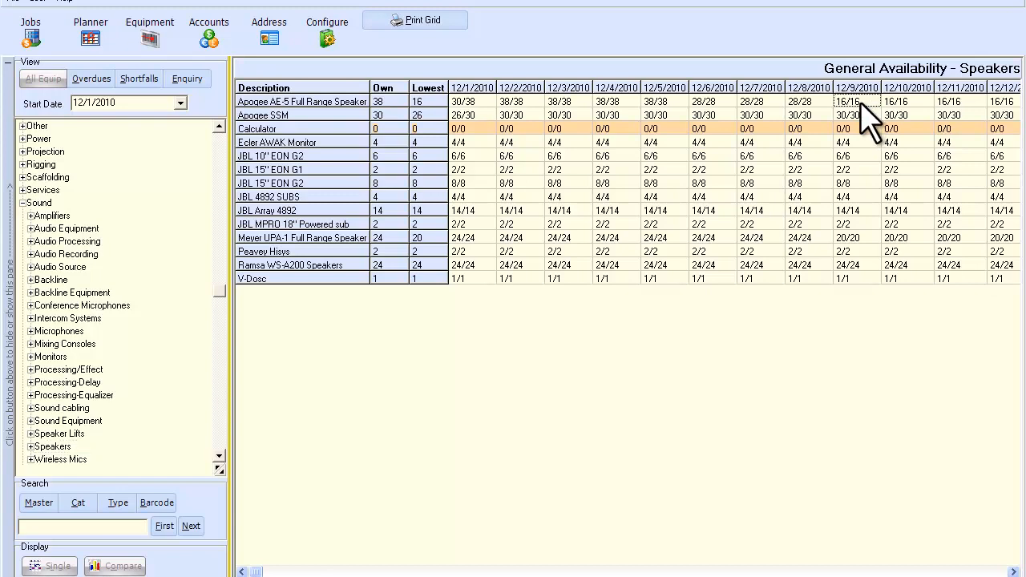
double_click(853, 104)
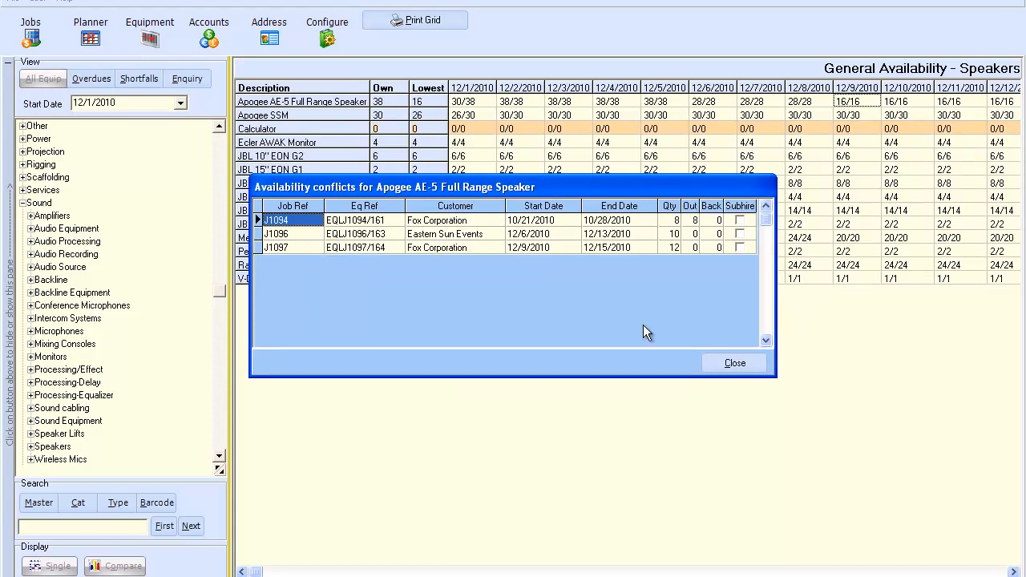
left_click(732, 364)
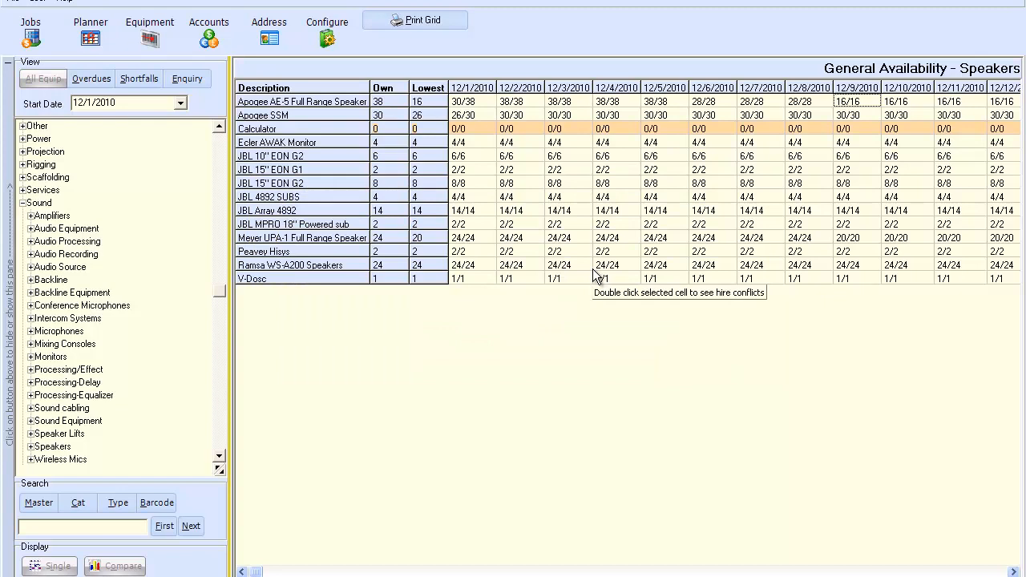
left_click(31, 447)
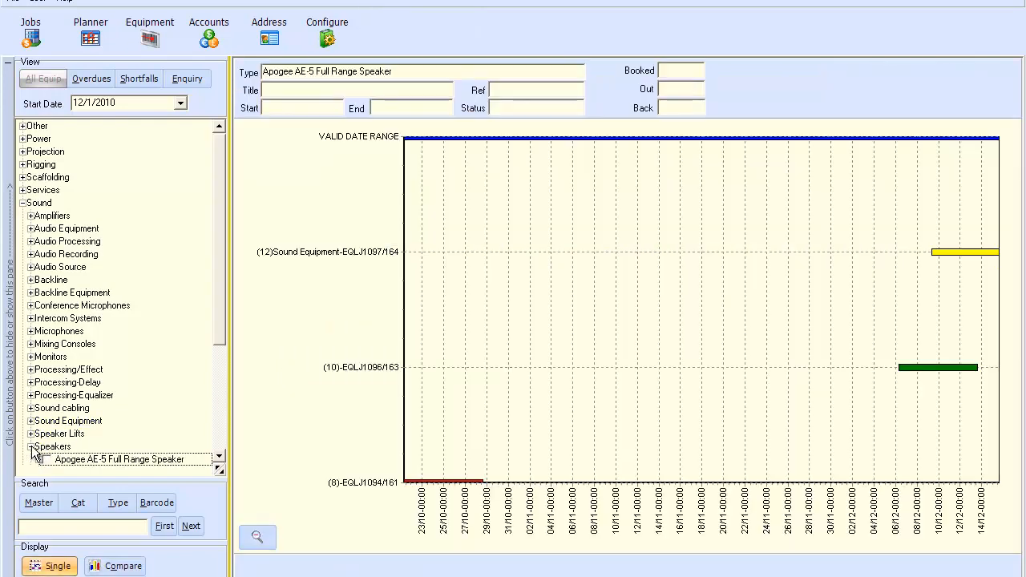
Step: Reselect the Apogee AE-5 Full Range Speaker and move down the speaker list
left_click_drag(217, 326, 216, 380)
left_click(127, 383)
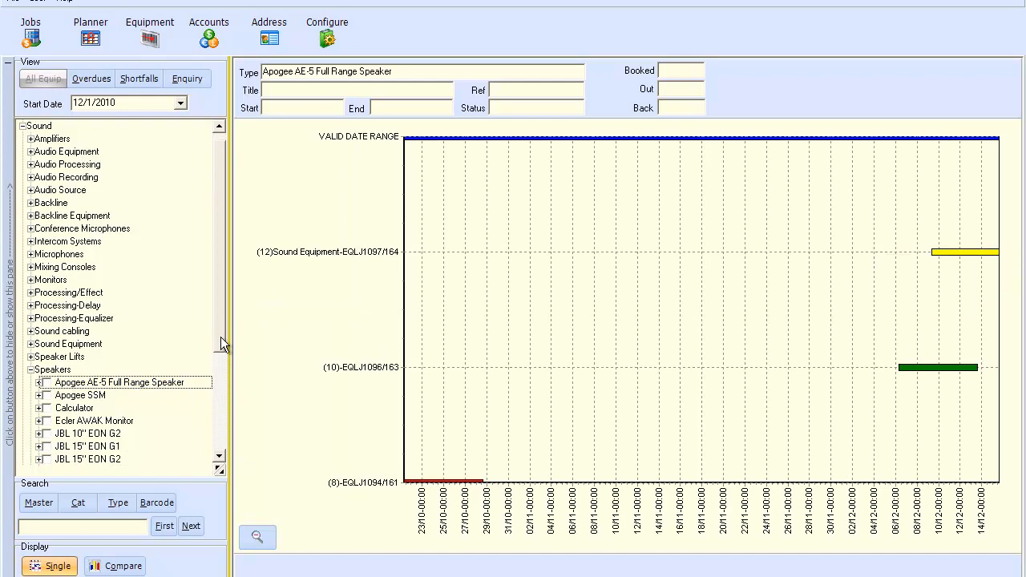
left_click_drag(221, 331, 216, 370)
left_click(218, 458)
left_click(218, 458)
left_click(219, 458)
Step: Compare ticked Apogee AE-5 and Meyer UPA-1 speakers, then expand Apogee AE-5 to unit 00123
left_click(47, 421)
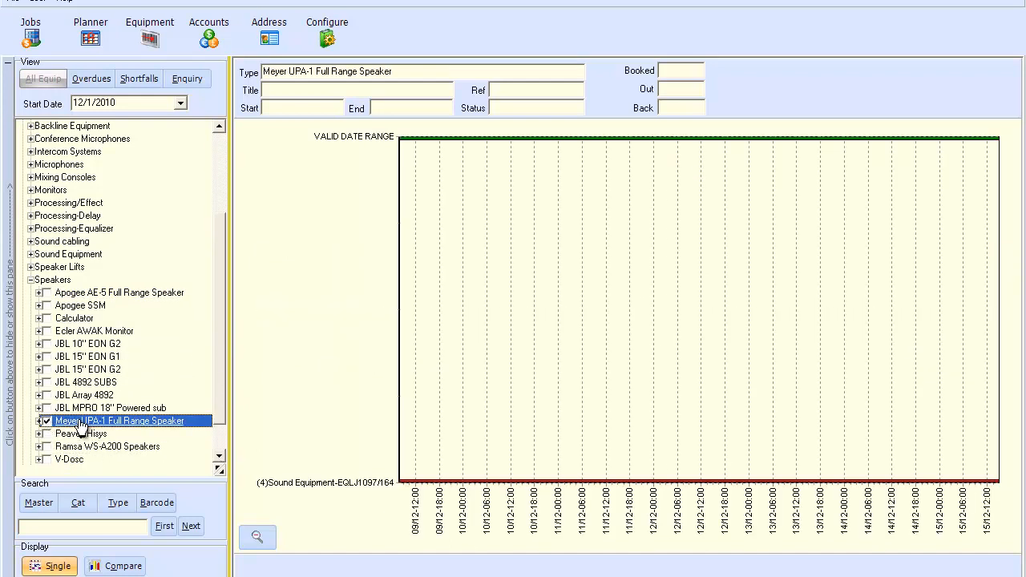
left_click(39, 293)
left_click(47, 292)
left_click(39, 294)
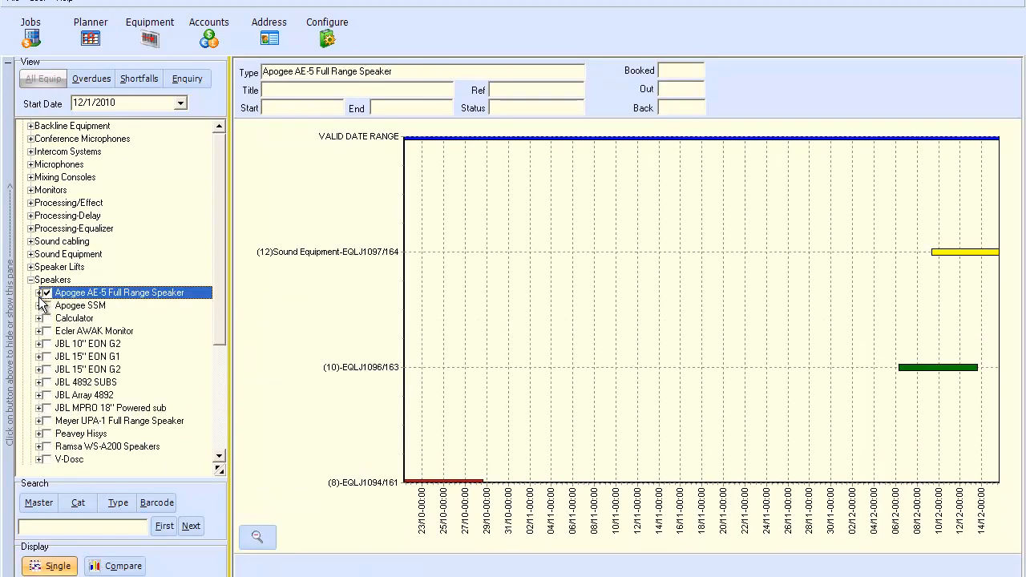
left_click(88, 421)
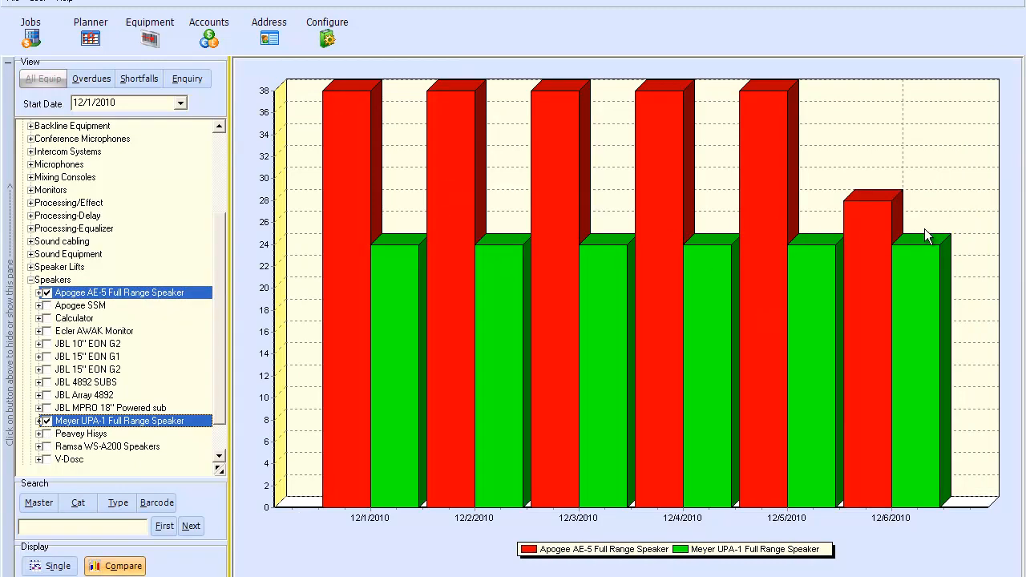
left_click(38, 294)
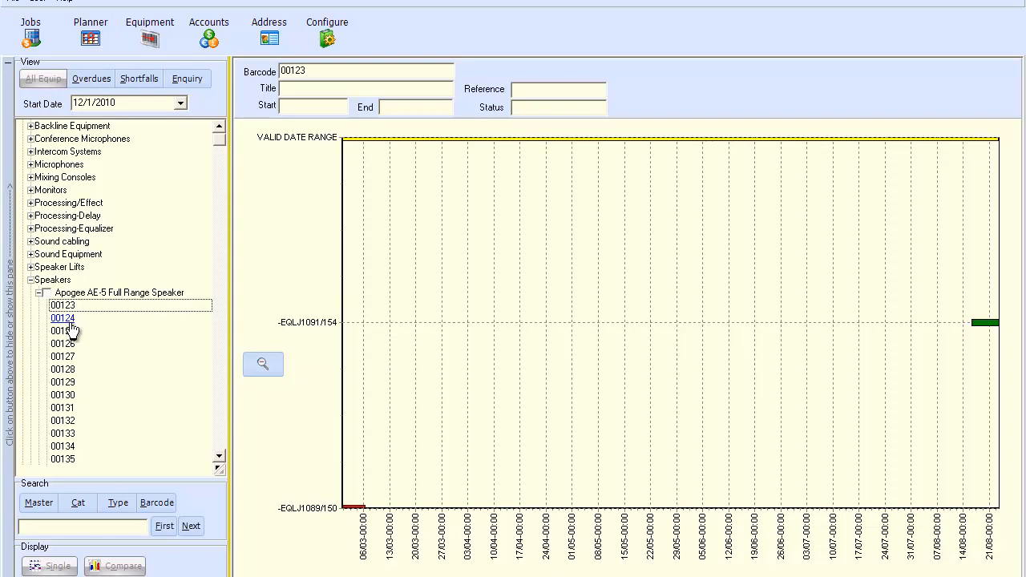
Step: Show overdue equipment, then the shortfalls grid with Ultimate Support Stands short by 2
left_click(90, 78)
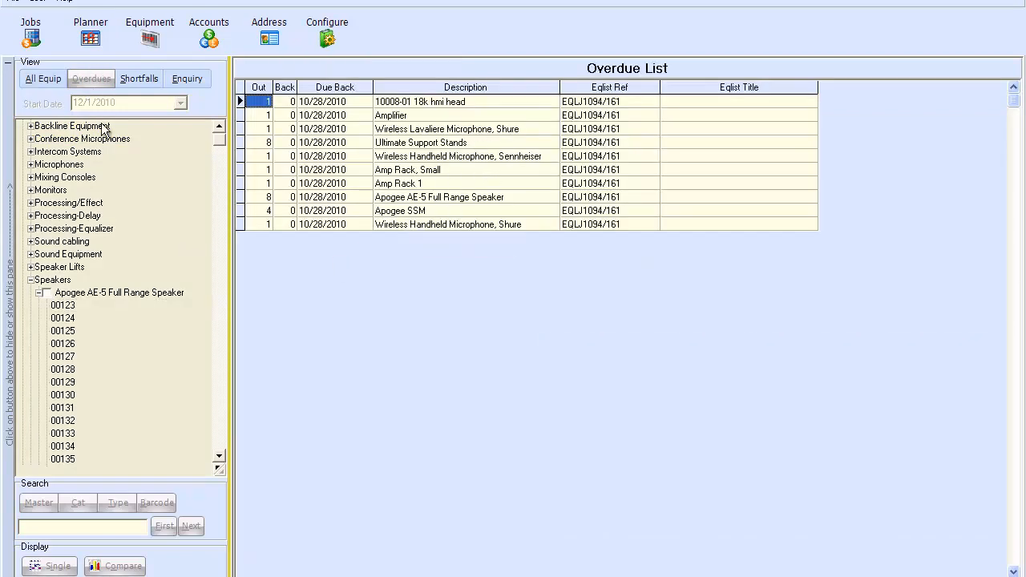
left_click(131, 80)
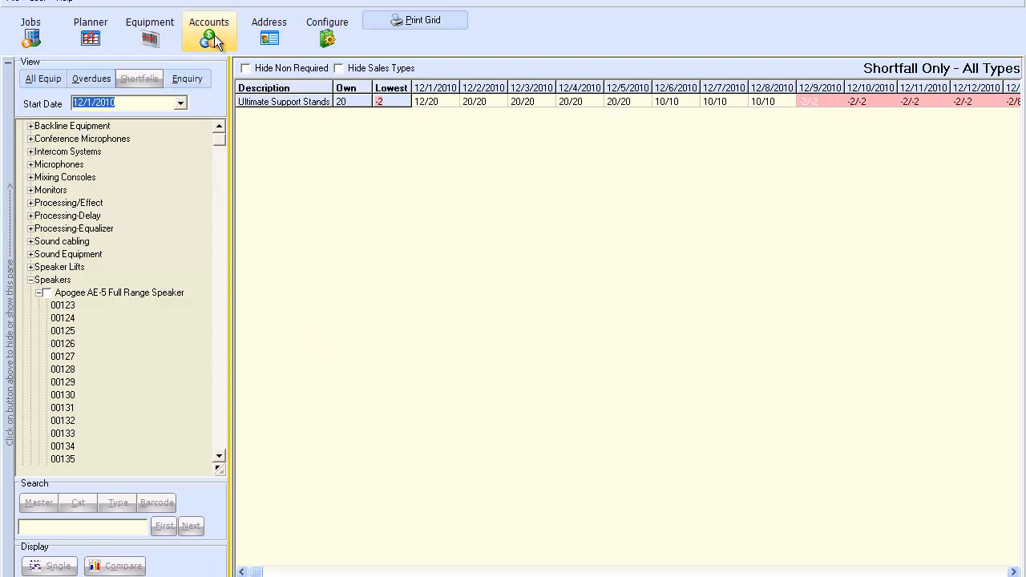
Step: Browse the company address book to Fox Corporation and check its Settings and Main tabs
left_click(269, 32)
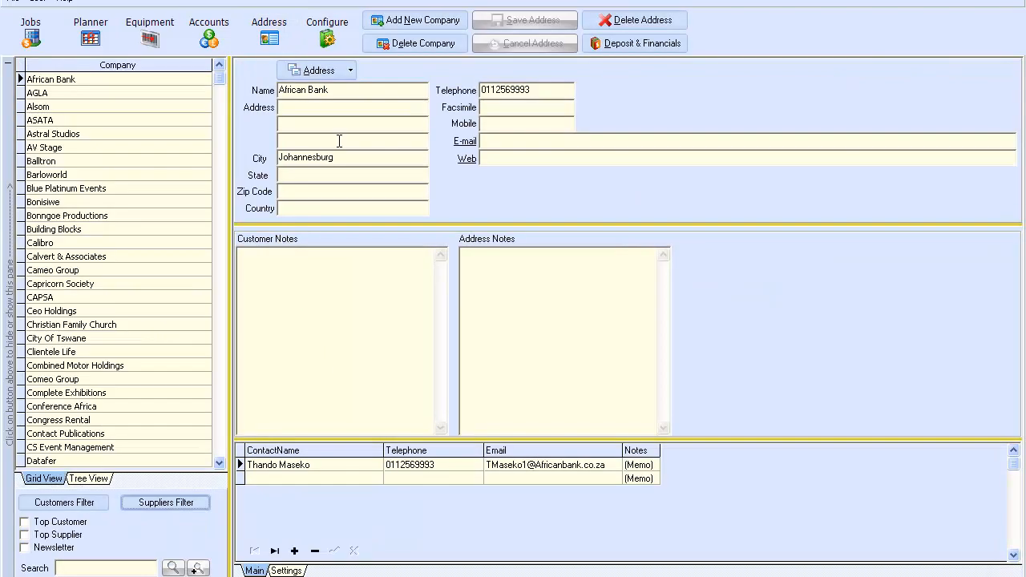
left_click(82, 231)
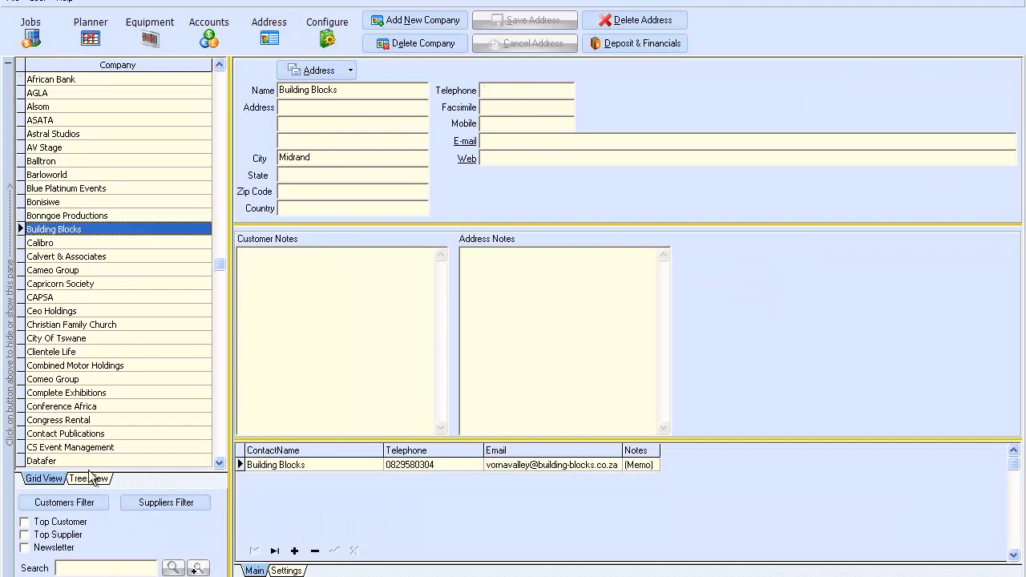
key("Page_Down")
key("Page_Down")
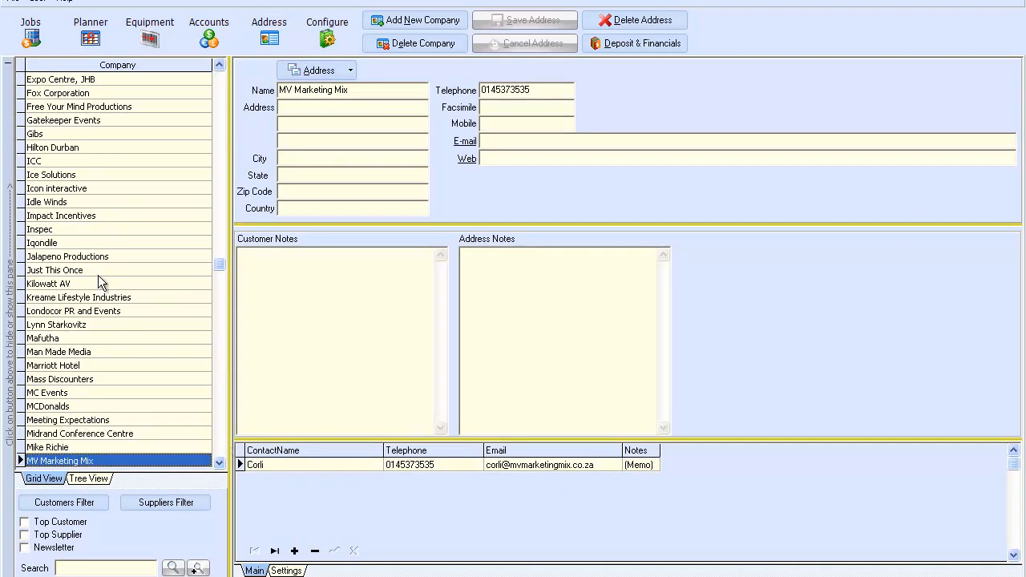
left_click(59, 93)
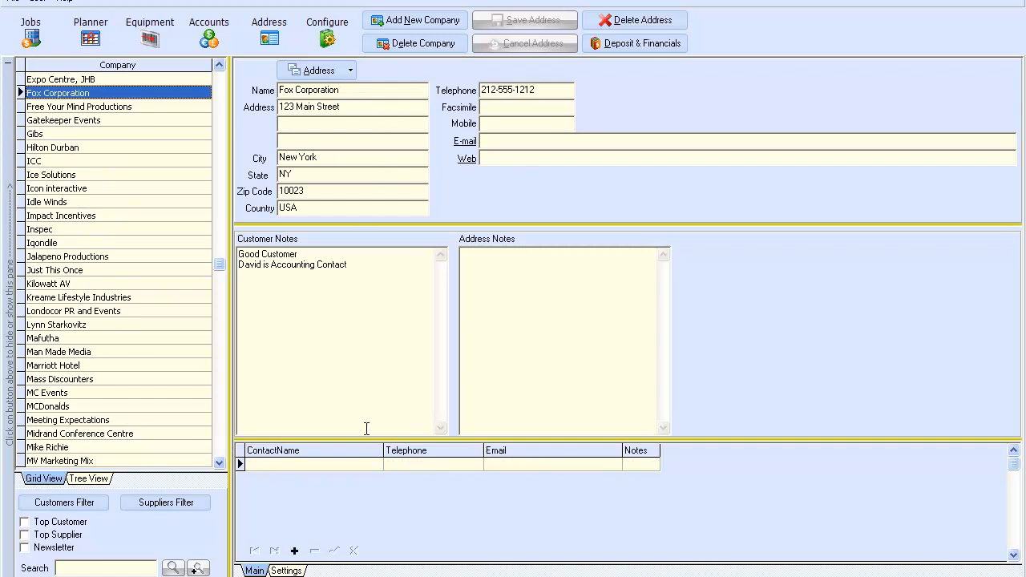
left_click(286, 571)
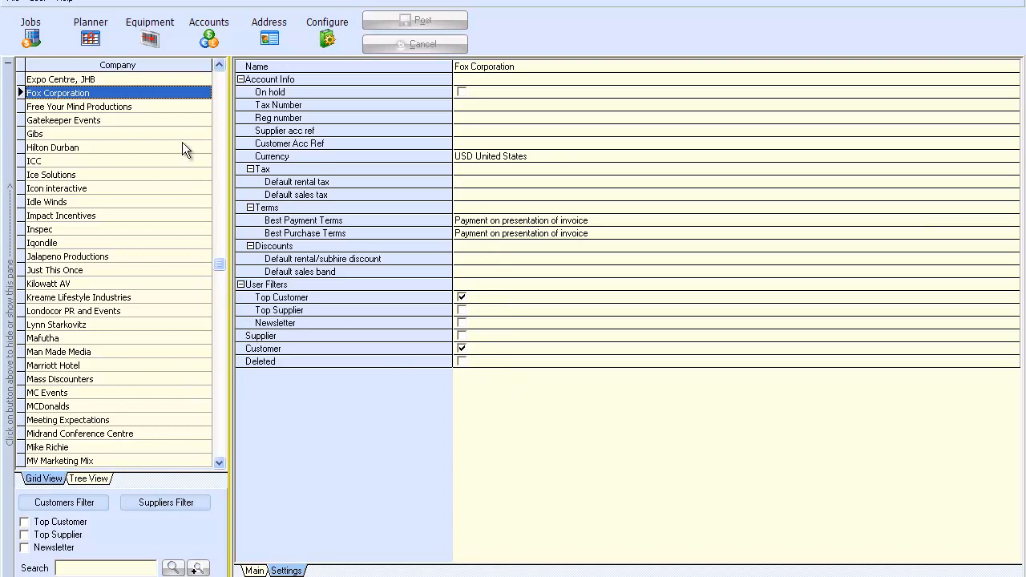
left_click(253, 569)
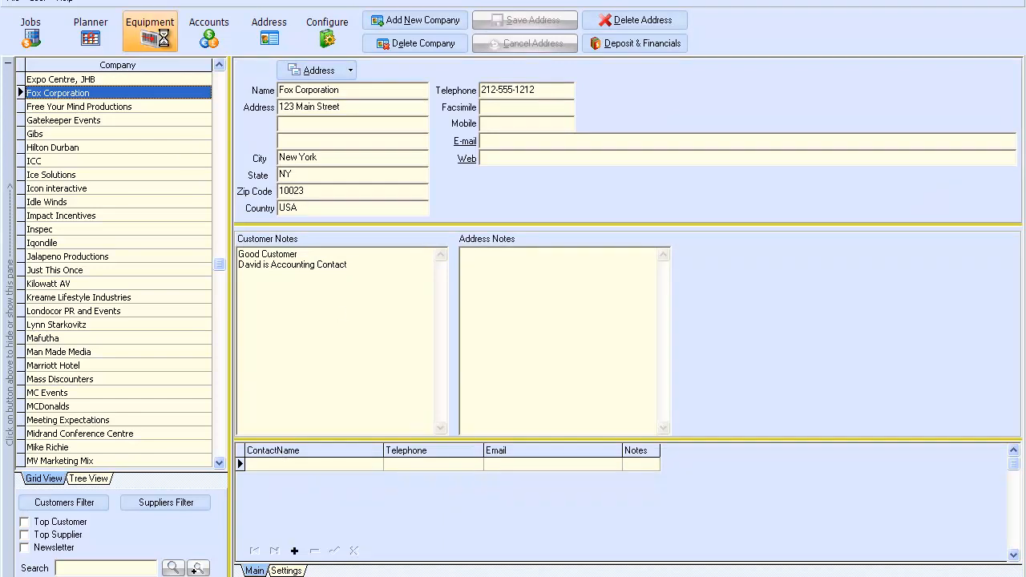
Step: Browse the equipment database in TreeView down through Sound to the Speakers branch
left_click(164, 40)
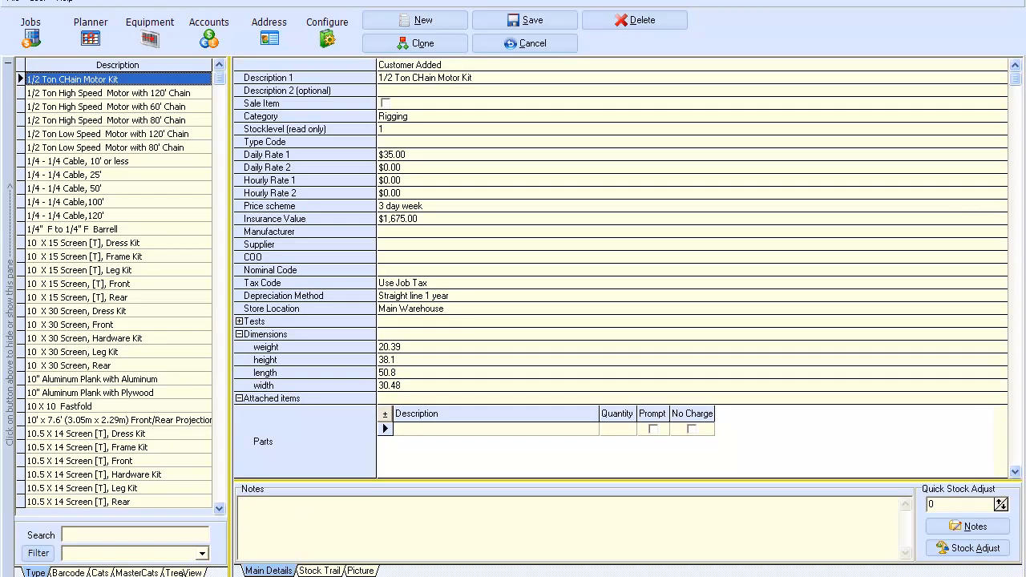
left_click(183, 573)
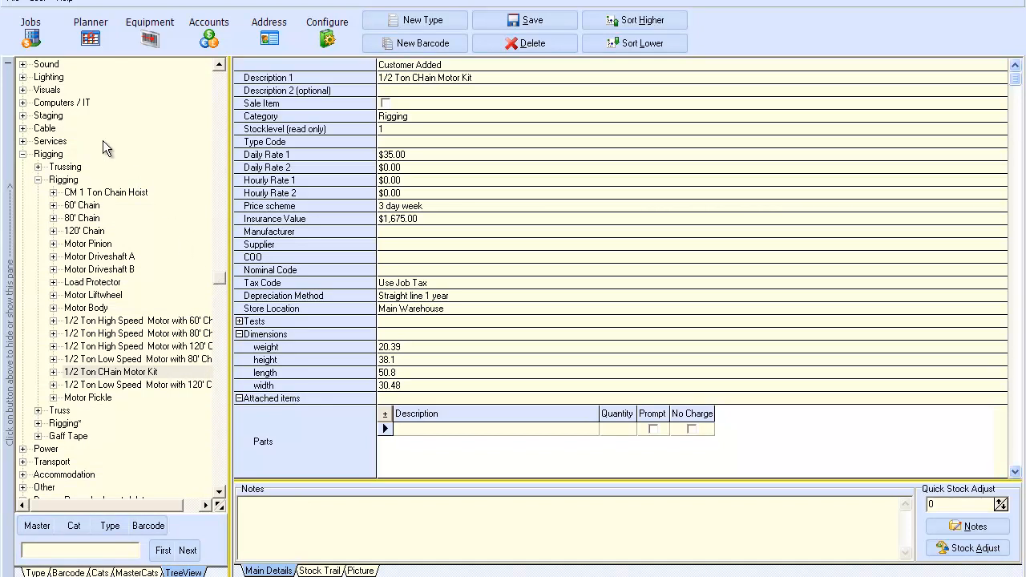
left_click(22, 155)
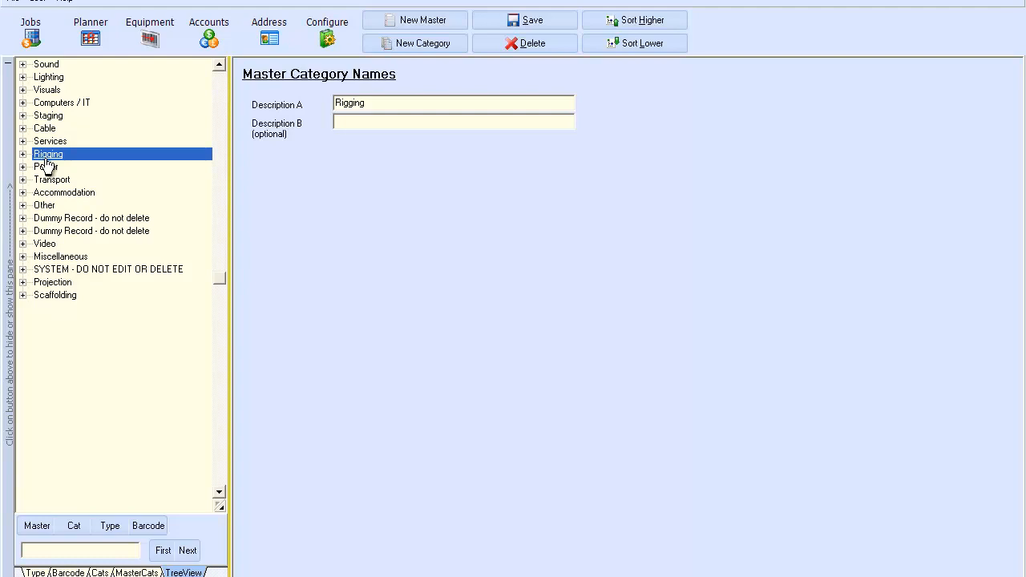
left_click(23, 64)
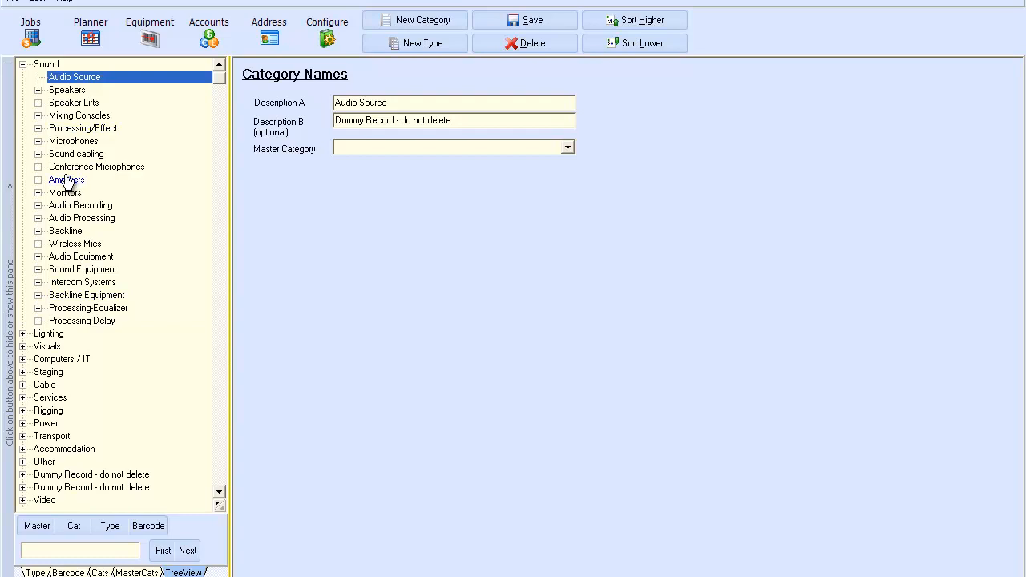
left_click(78, 272)
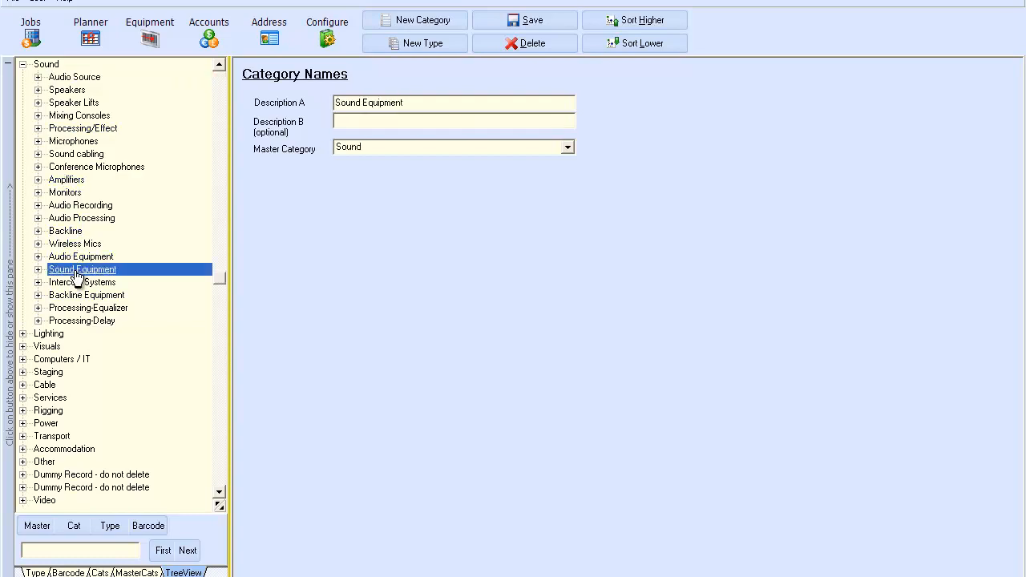
left_click(38, 269)
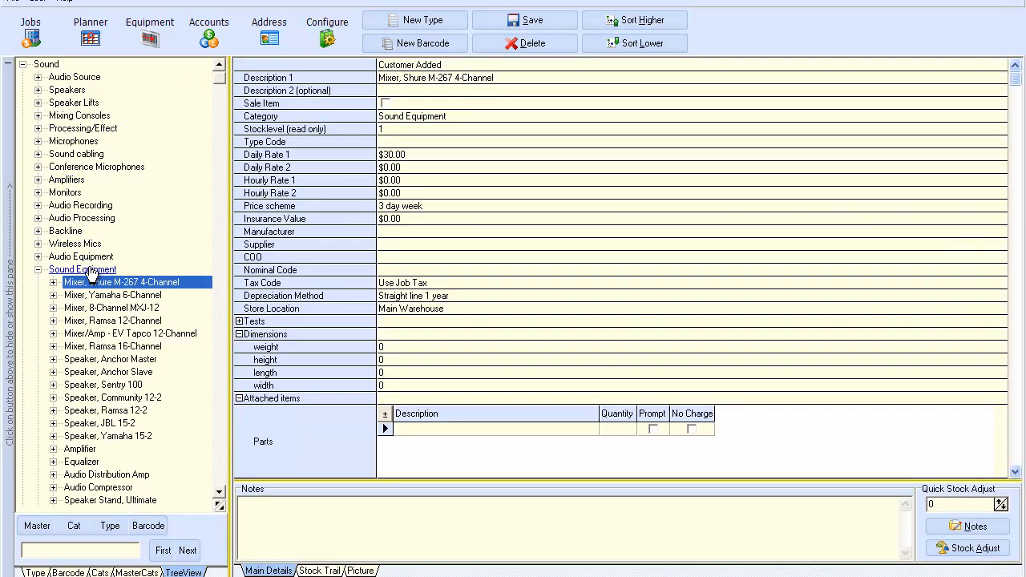
left_click(38, 270)
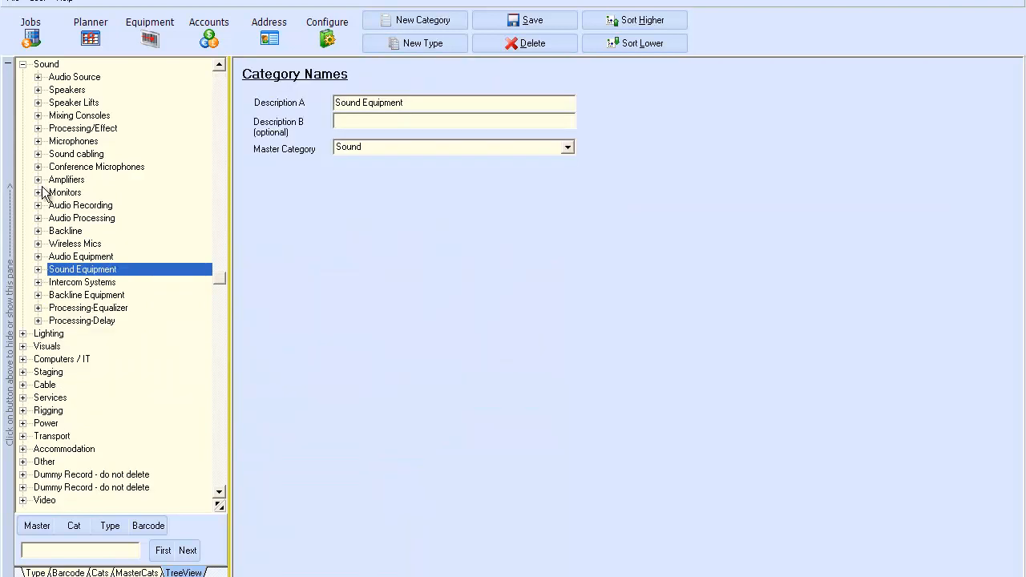
left_click(38, 89)
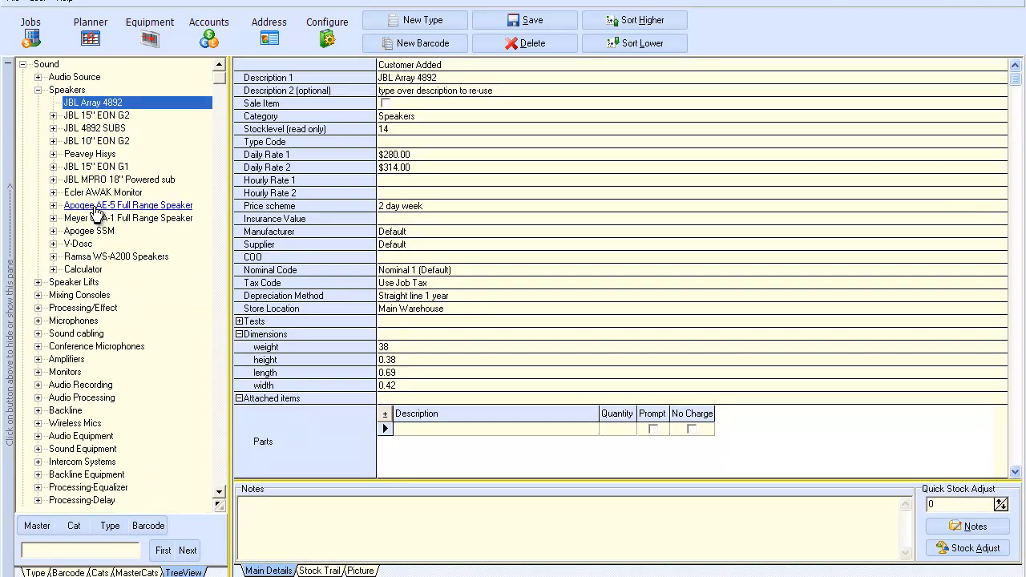
Step: View the Apogee AE-5 record's Picture and Stock Trail tabs, then list its barcode 00123
left_click(138, 206)
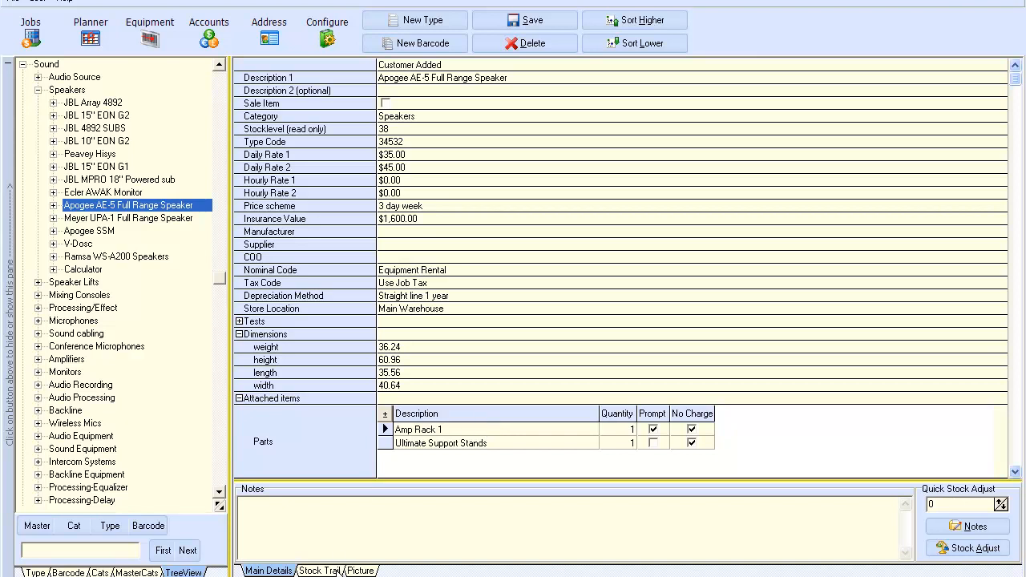
left_click(360, 571)
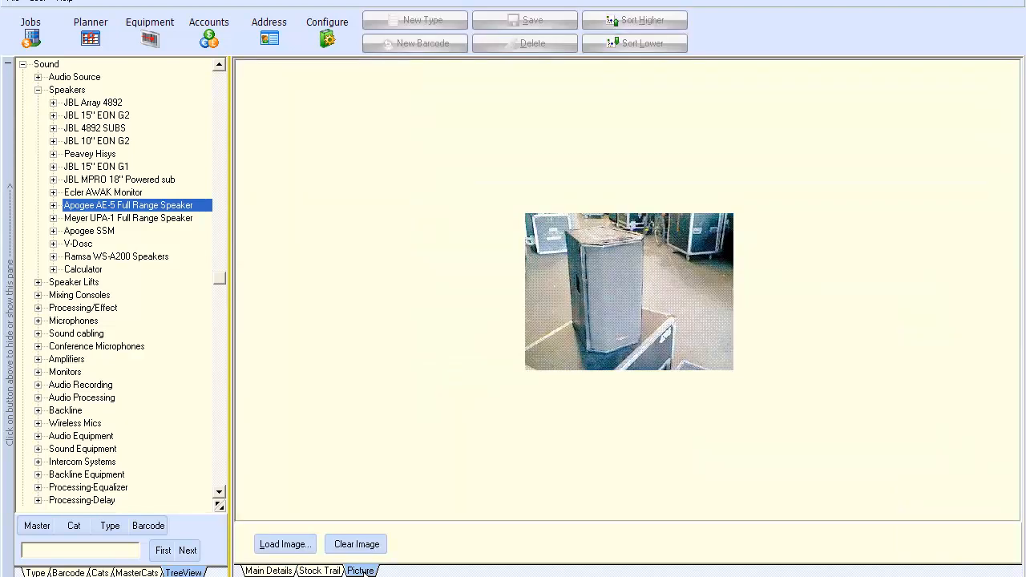
left_click(329, 571)
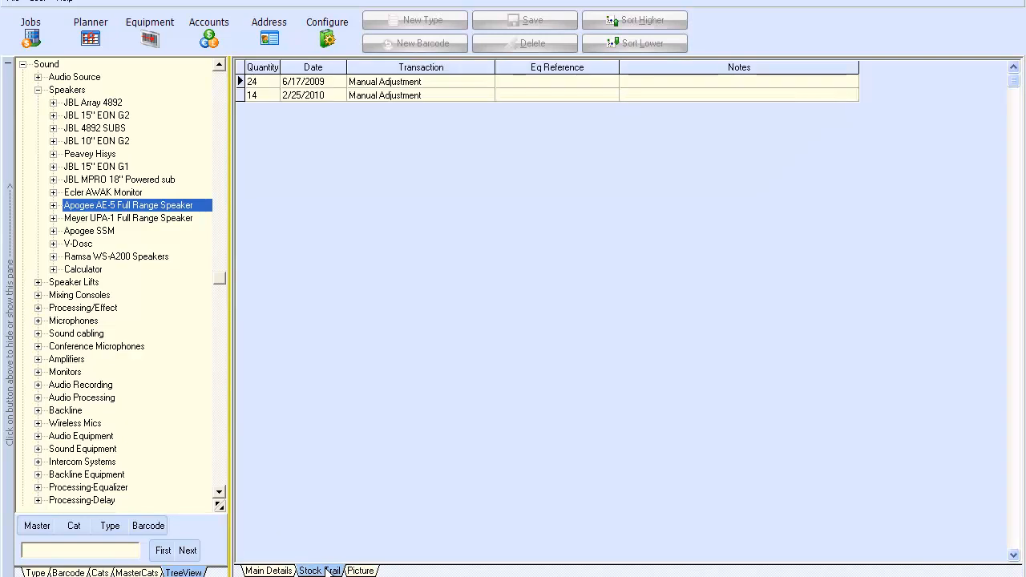
left_click(282, 571)
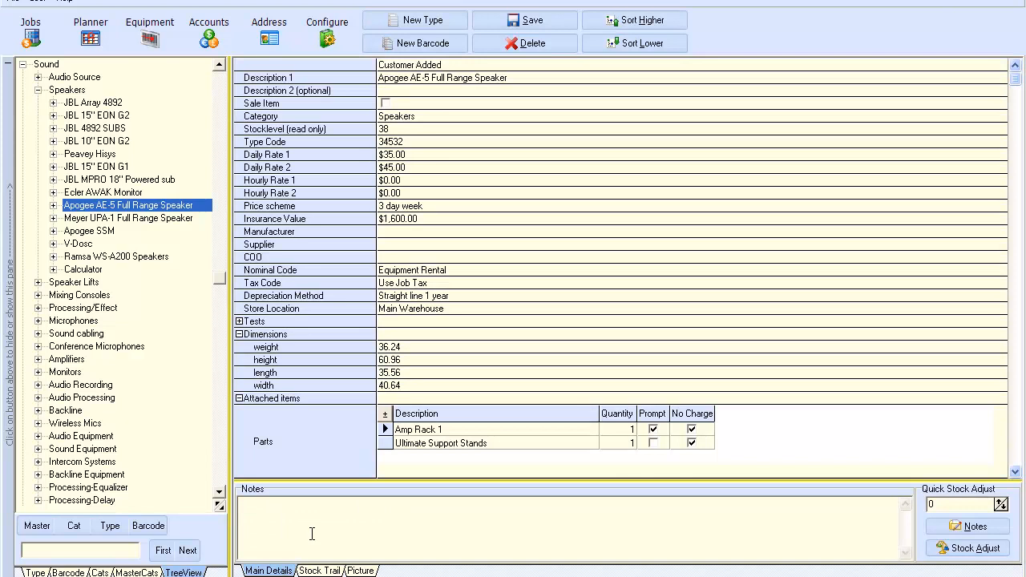
left_click(53, 205)
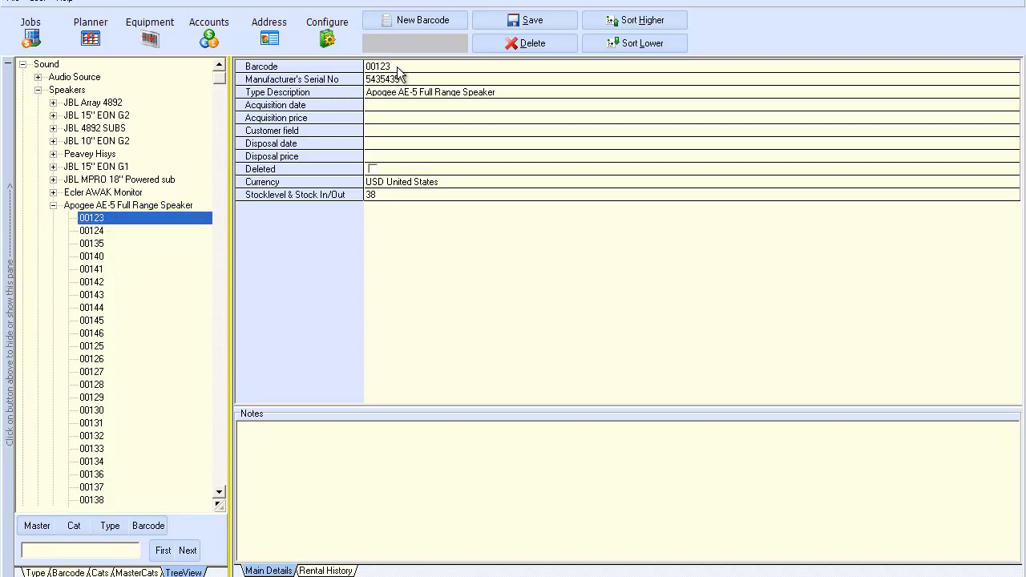
Step: Inspect barcode 00123's serial, acquisition date and rental history, then collapse back to Apogee AE-5
left_click(360, 72)
left_click(412, 81)
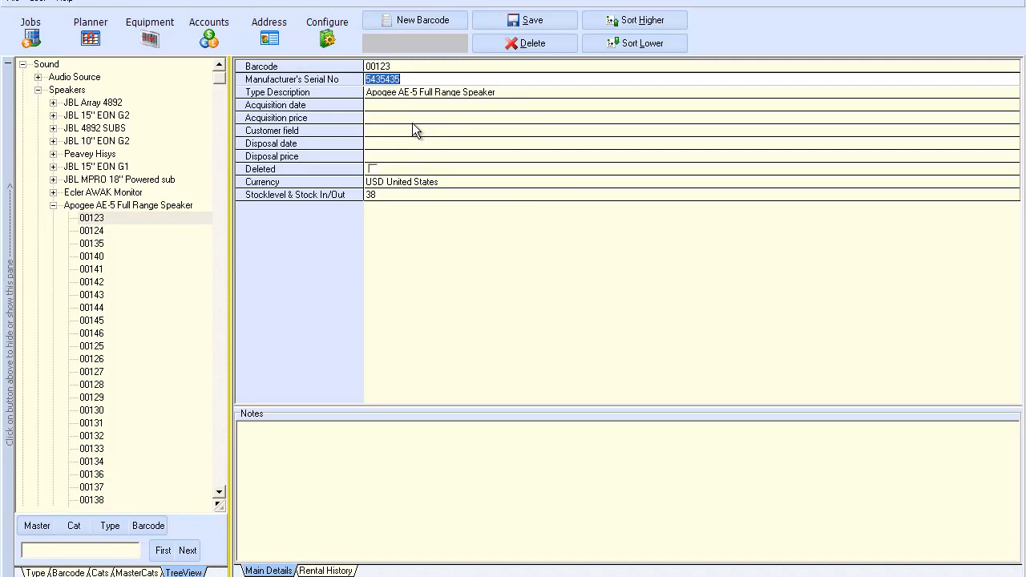
left_click(392, 108)
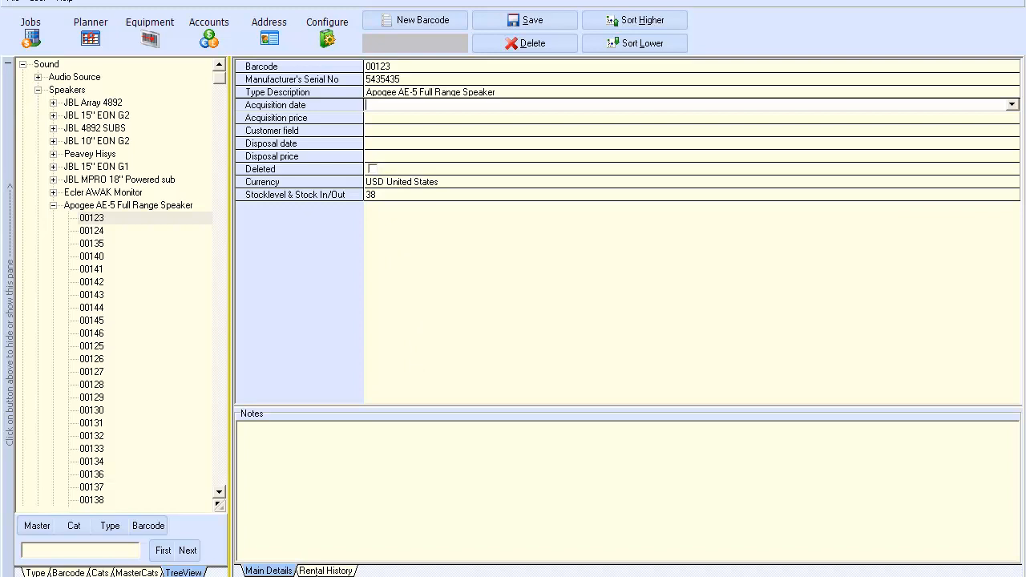
left_click(325, 570)
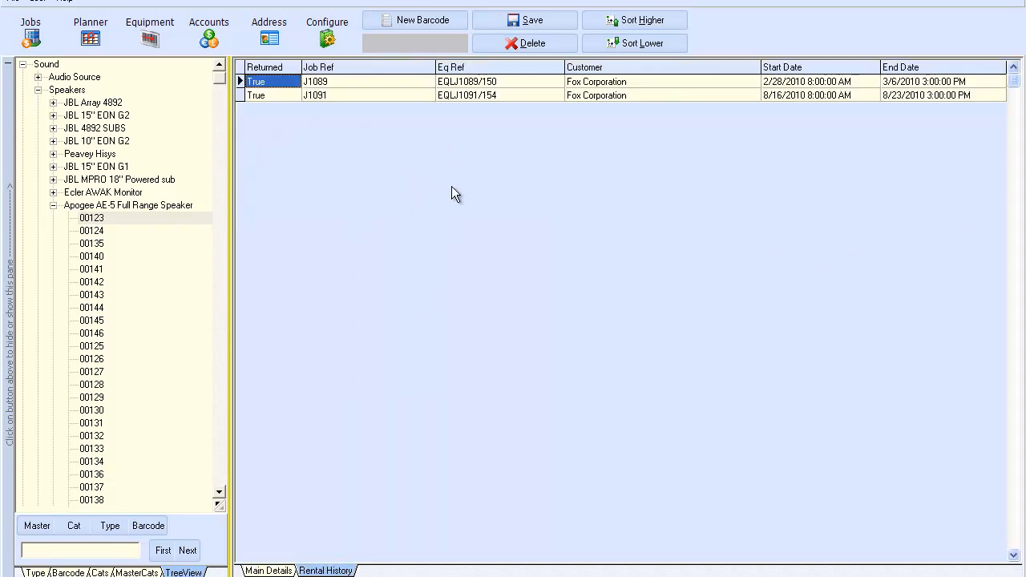
left_click(54, 206)
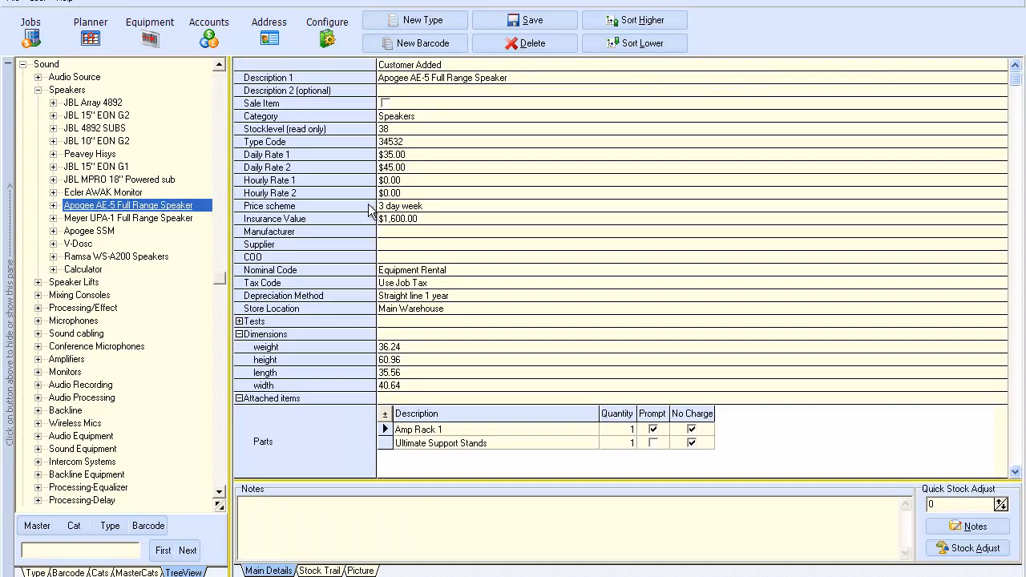